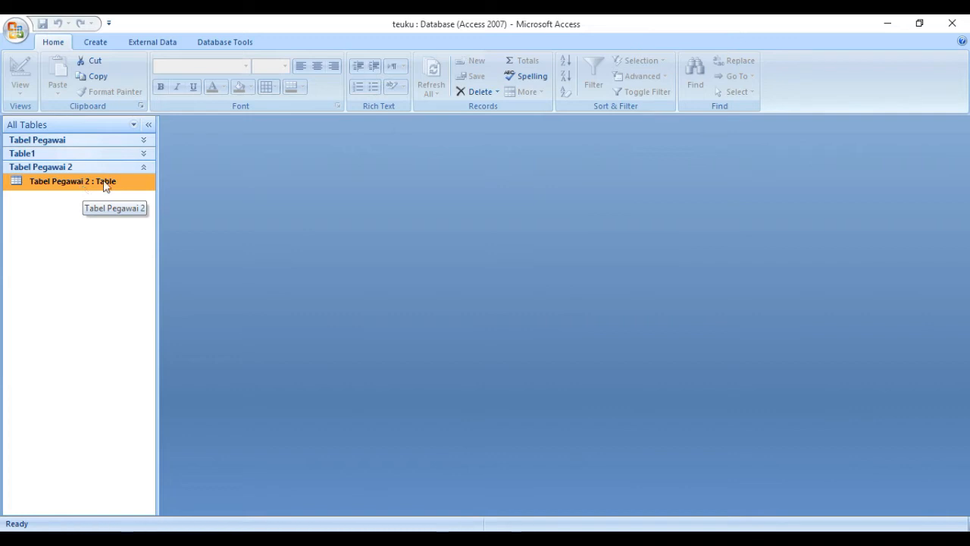
Open Tabel Pegawai 2 in Design view and list the data types available for the GOLONGAN field.
double_click(92, 185)
left_click(21, 76)
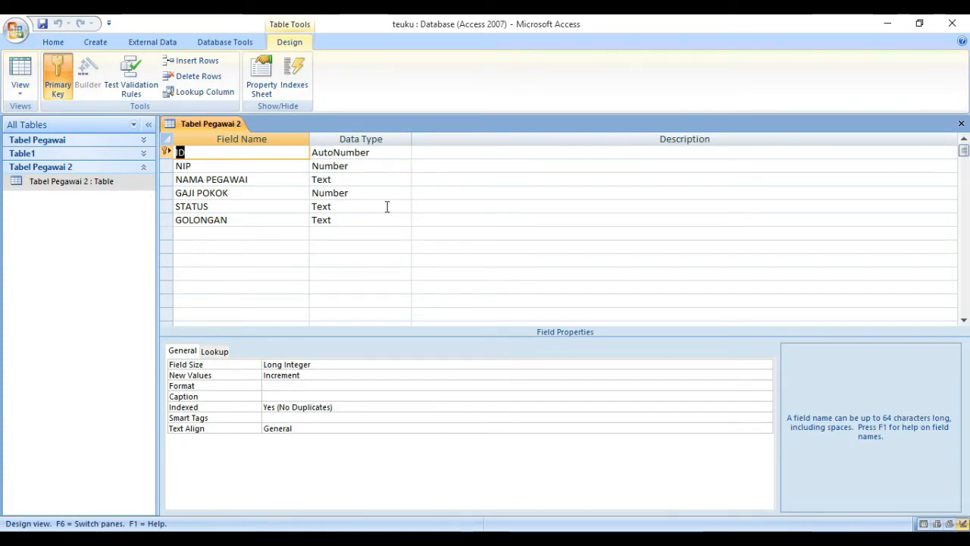
left_click(385, 221)
left_click(404, 219)
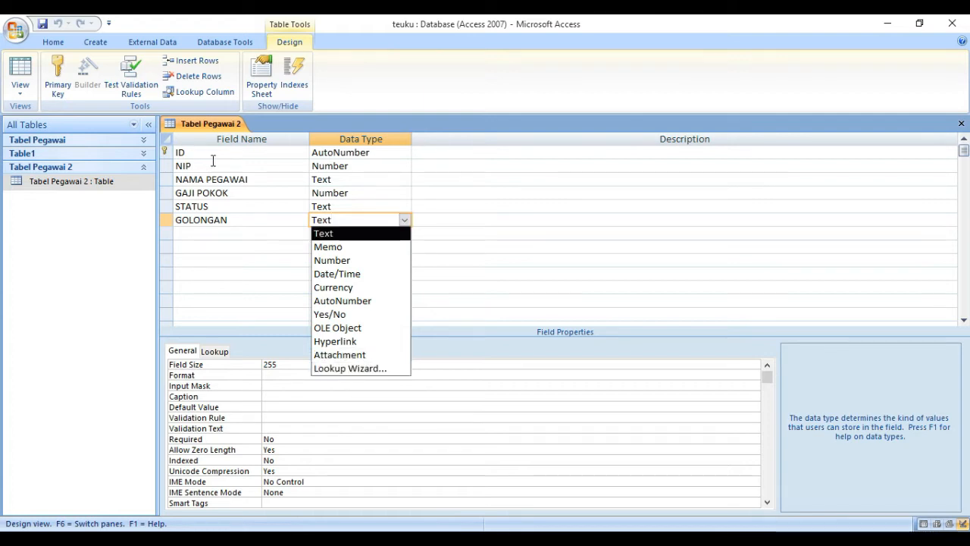
Return the table to Datasheet view and set the GOLONGAN value of the record with ID 10 to III/C.
left_click(12, 72)
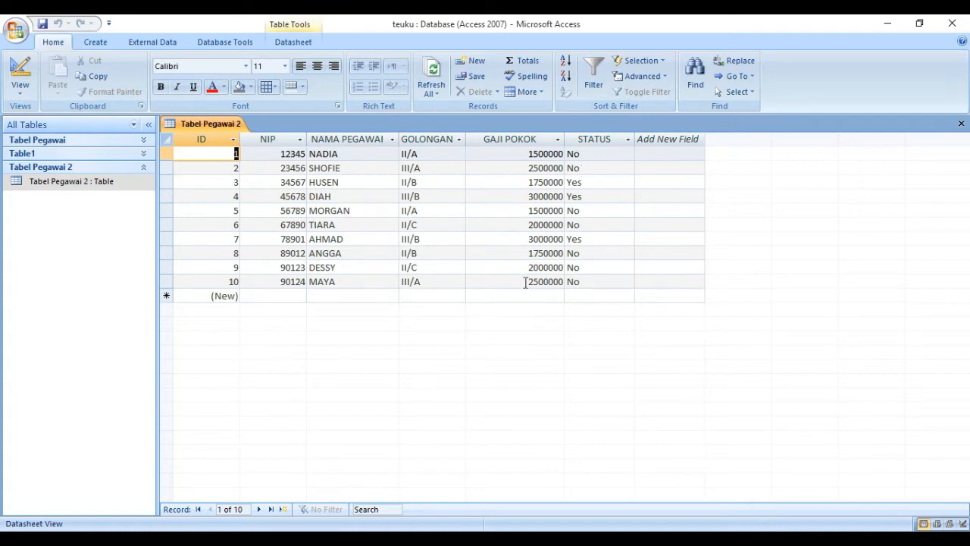
left_click(616, 153)
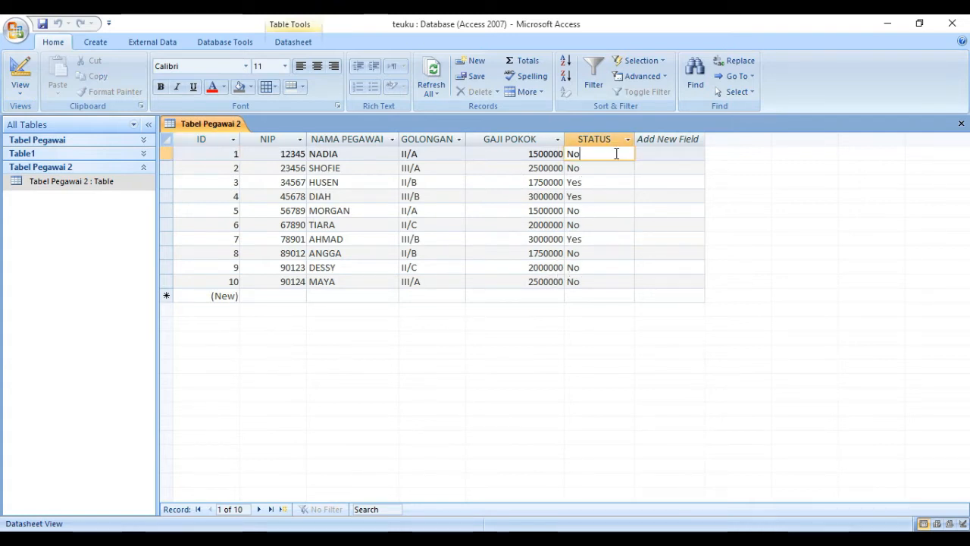
left_click(450, 282)
key("shift+Home")
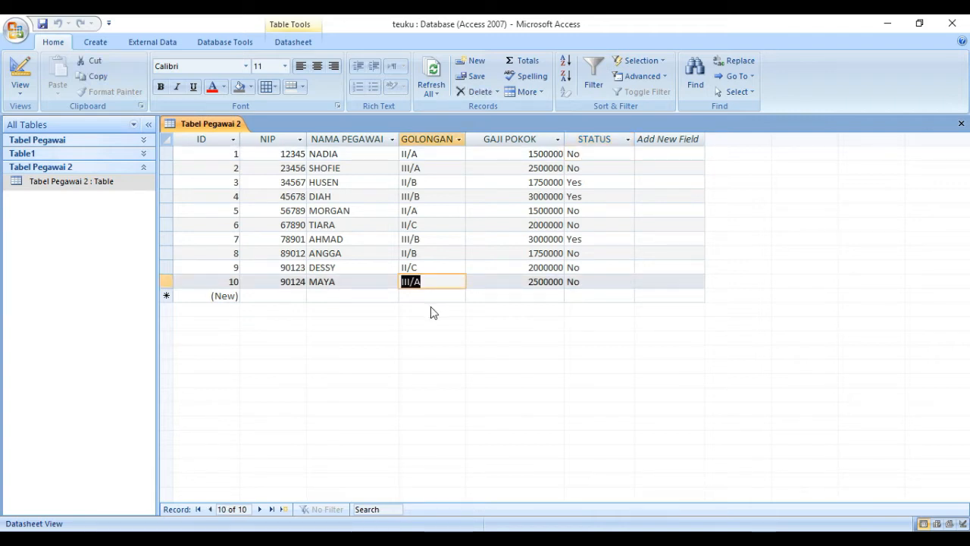
type("II/")
key("Caps_Lock")
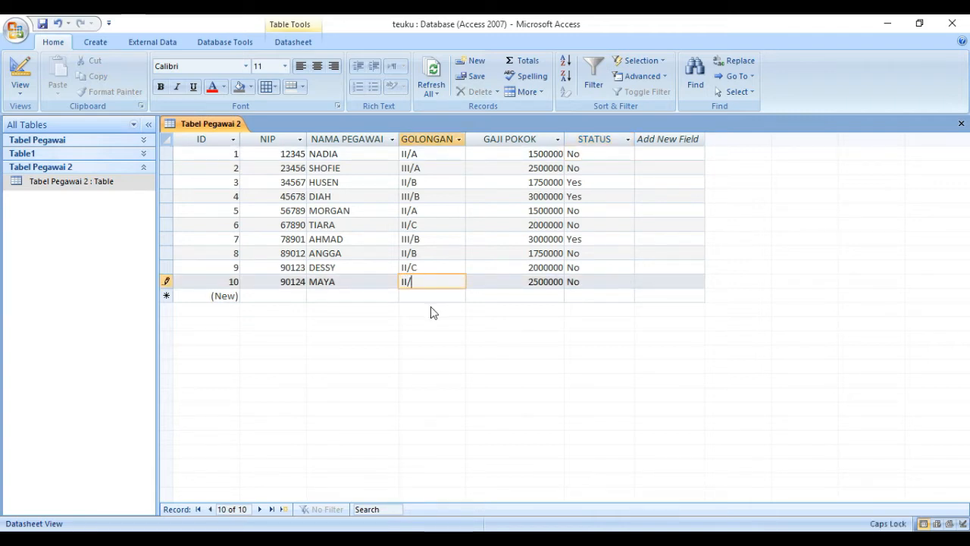
key("Tab")
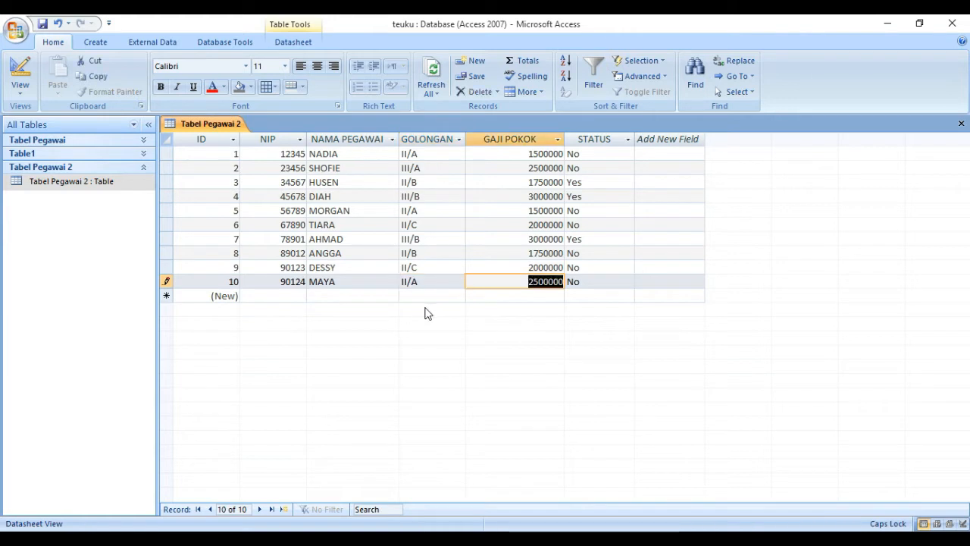
left_click_drag(422, 282, 395, 284)
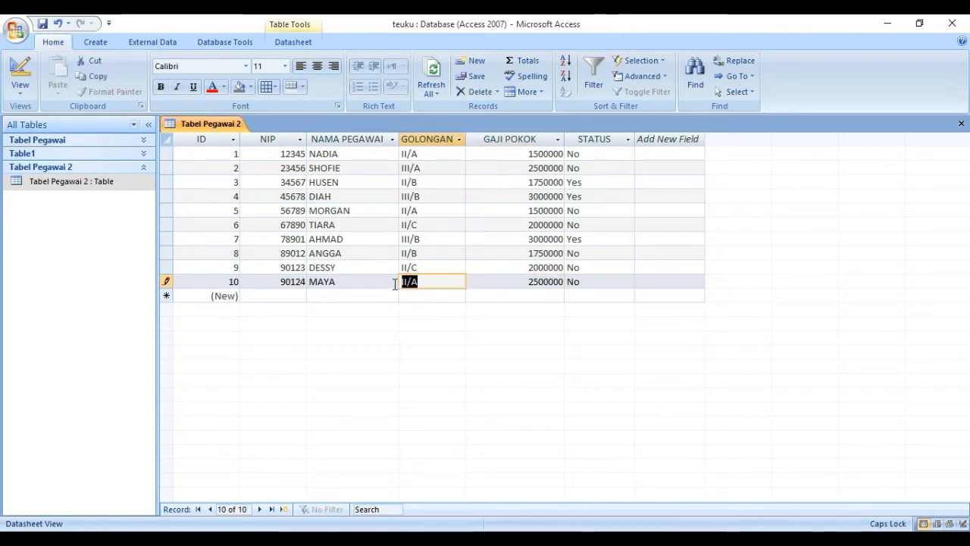
type("II")
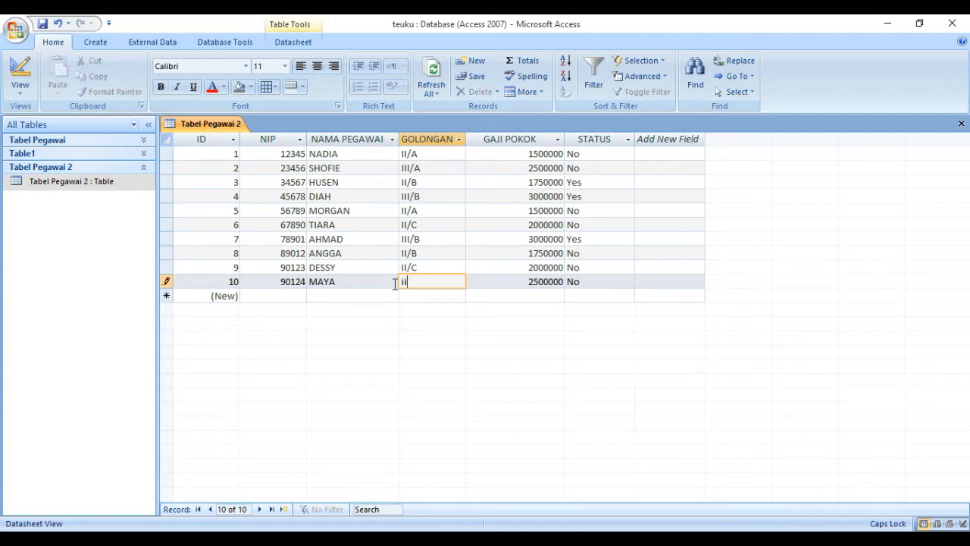
type("I/C")
Switch to kbd_02_2021.pdf in Adobe Reader and read steps a to c of section 2.1.6, Membuat Lookup.
left_click(231, 538)
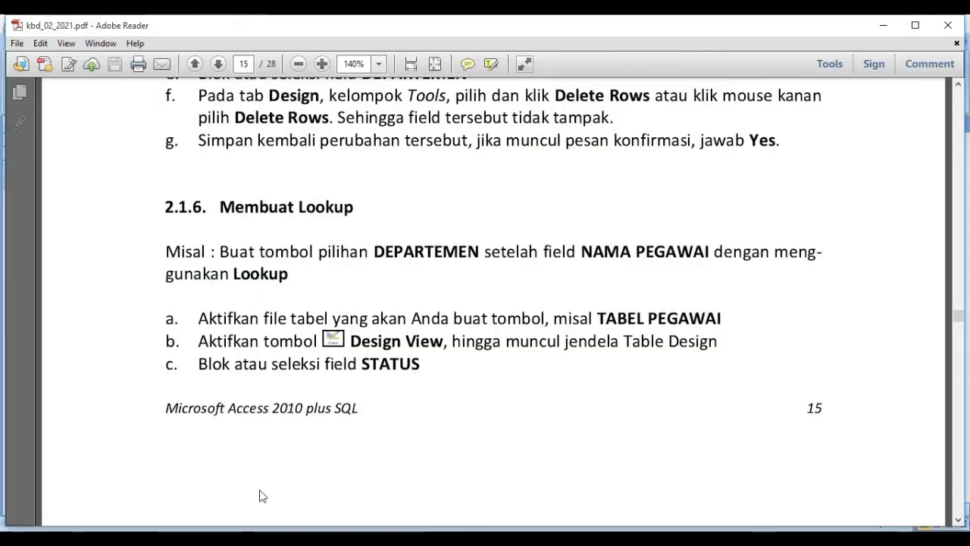
scroll(426, 302, "down", 3)
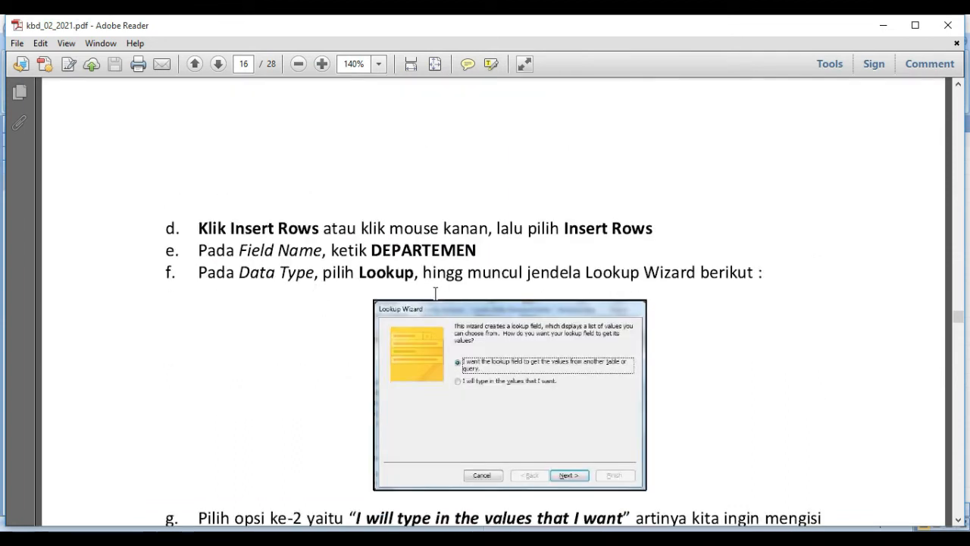
scroll(432, 293, "up", 2)
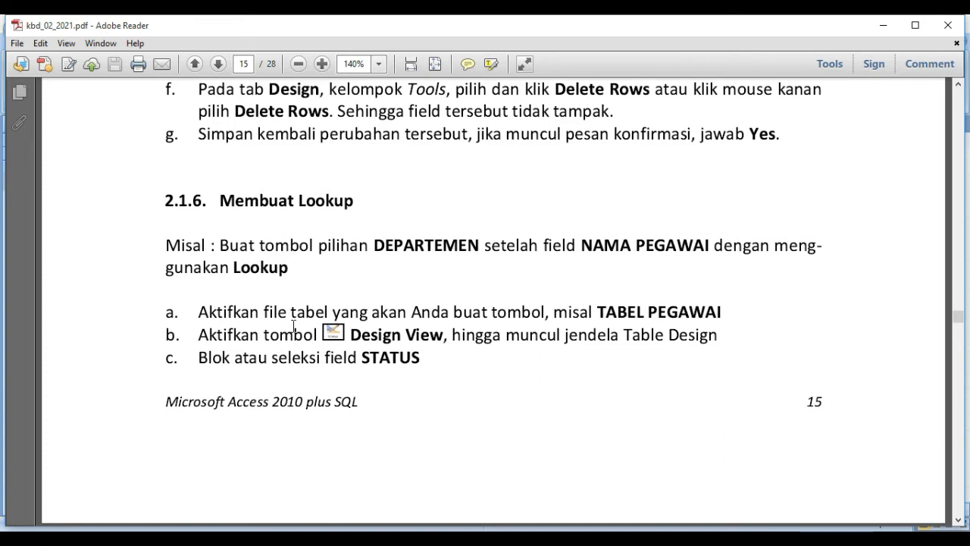
left_click_drag(209, 334, 451, 331)
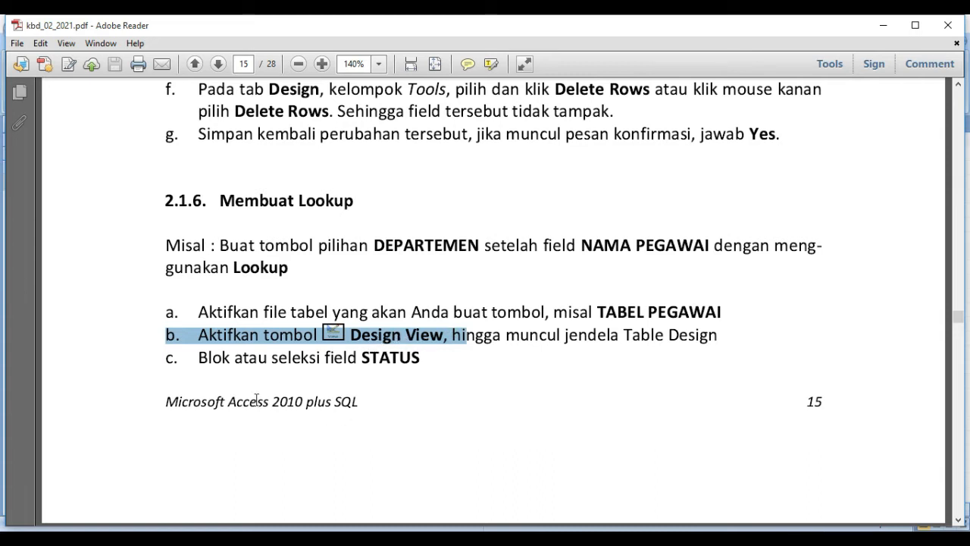
left_click_drag(231, 357, 434, 356)
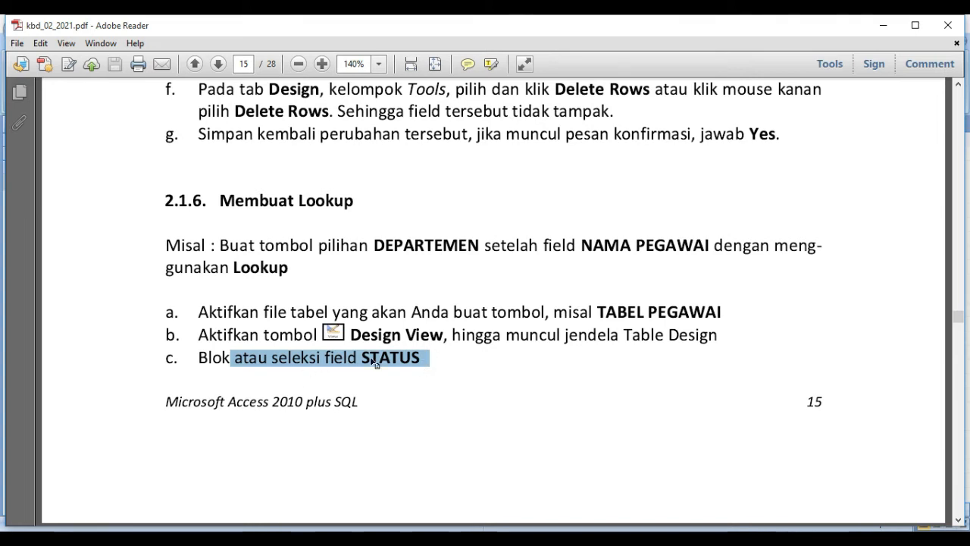
Switch back to Access, show Tabel Pegawai 2 in Design view and select the STATUS field row.
left_click(246, 539)
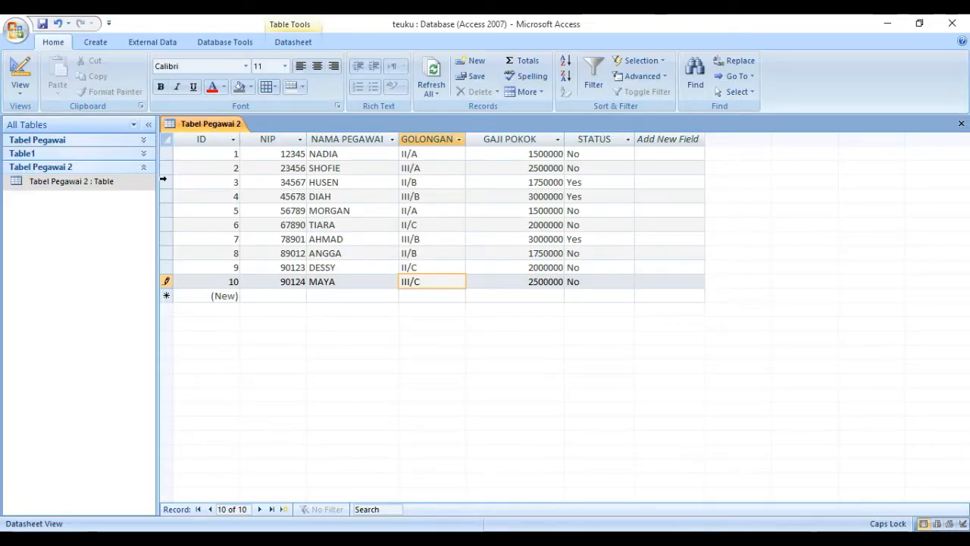
left_click(74, 183)
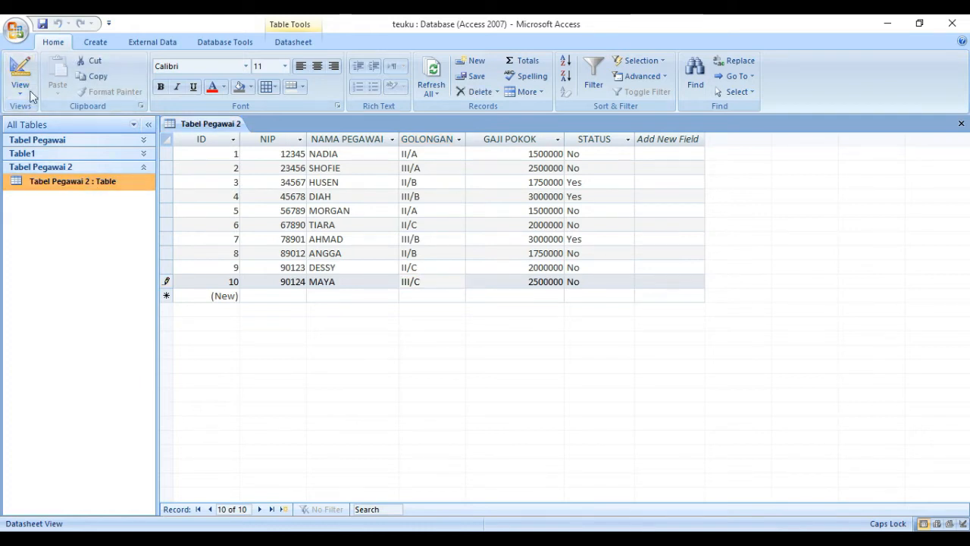
left_click(21, 72)
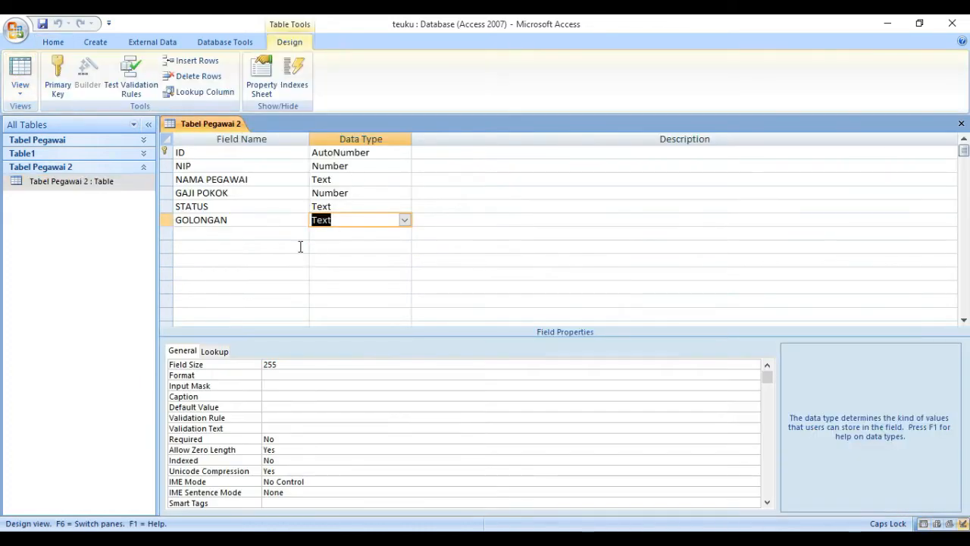
left_click(166, 206)
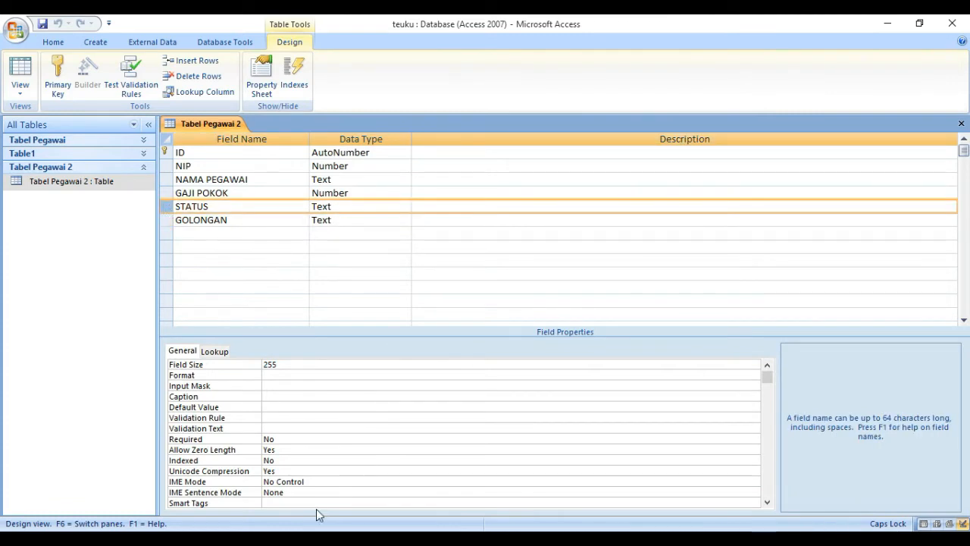
Switch to the PDF guide and read steps d to f on inserting the DEPARTEMEN field with a Lookup data type.
key("alt+Tab")
scroll(357, 386, "down", 5)
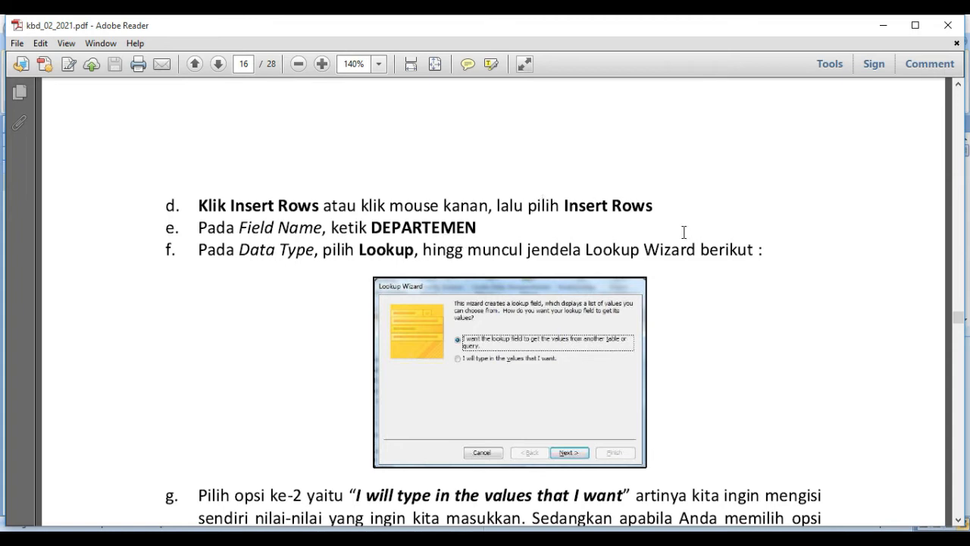
left_click_drag(370, 227, 442, 235)
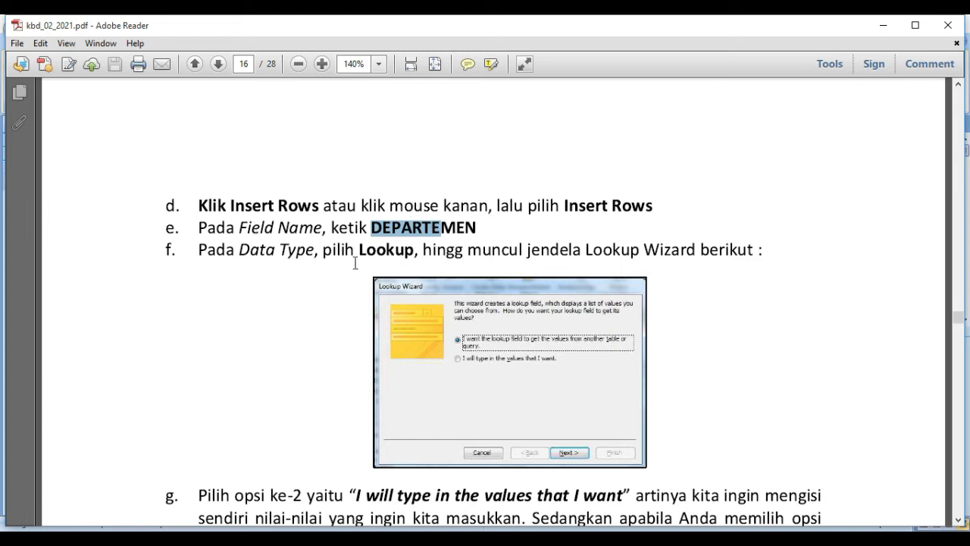
left_click(405, 251)
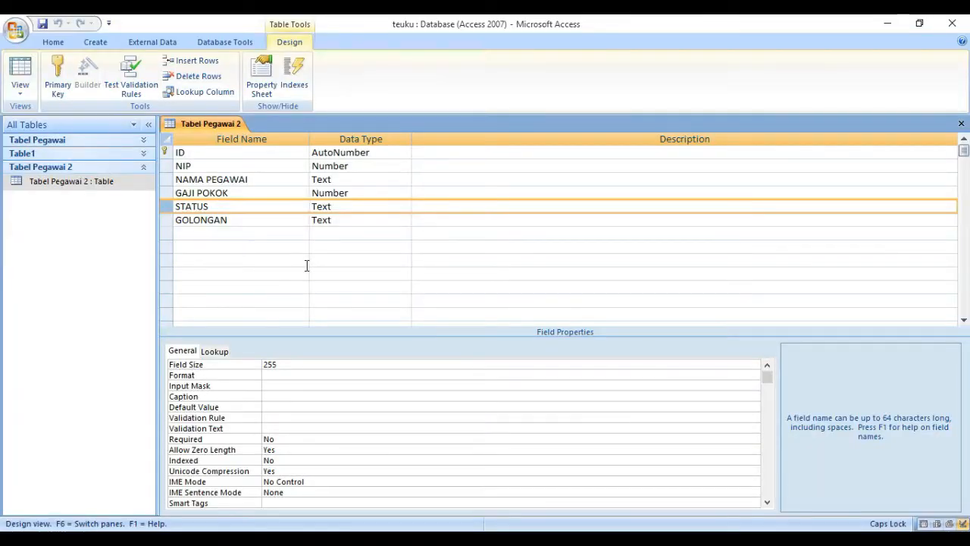
In Access, insert a new field row above STATUS and name it DEPARTEMEN.
right_click(170, 213)
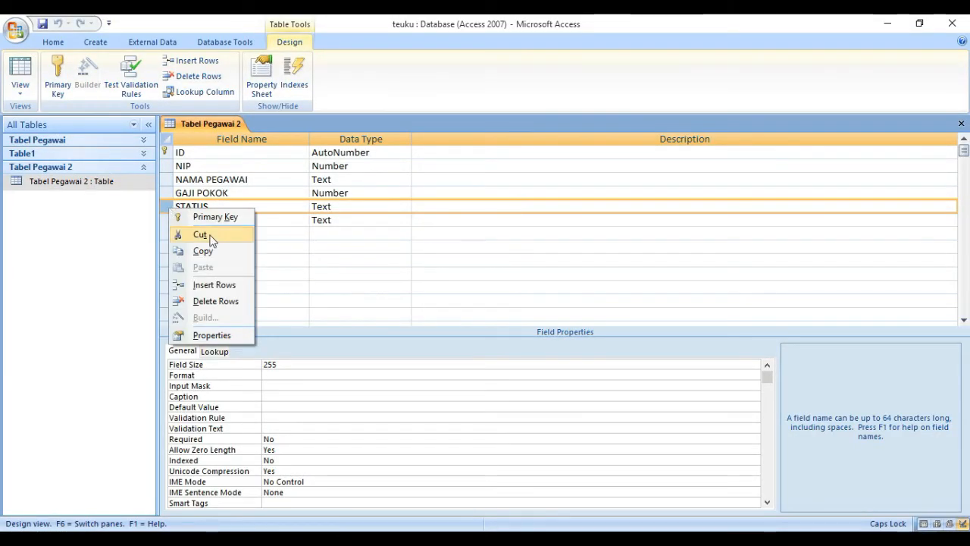
left_click(215, 285)
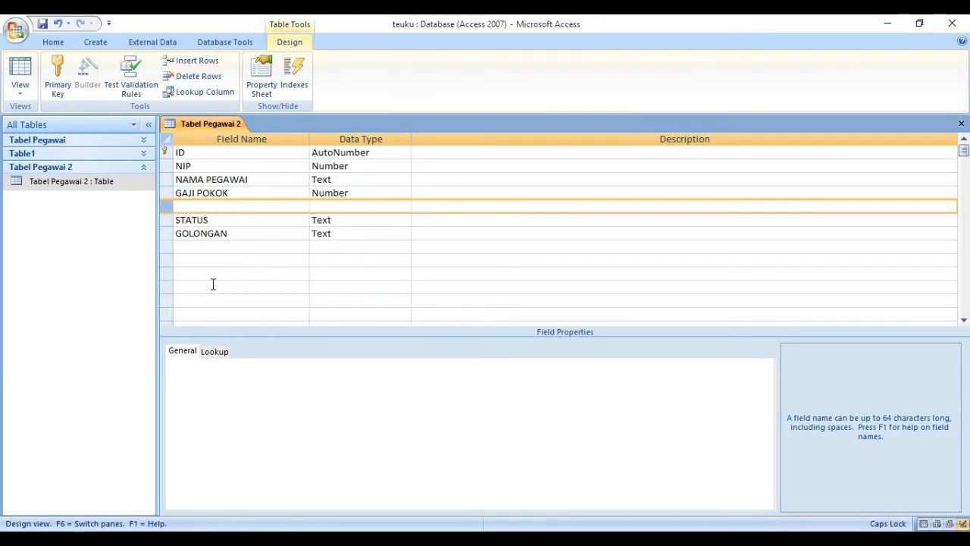
left_click(240, 206)
type("d")
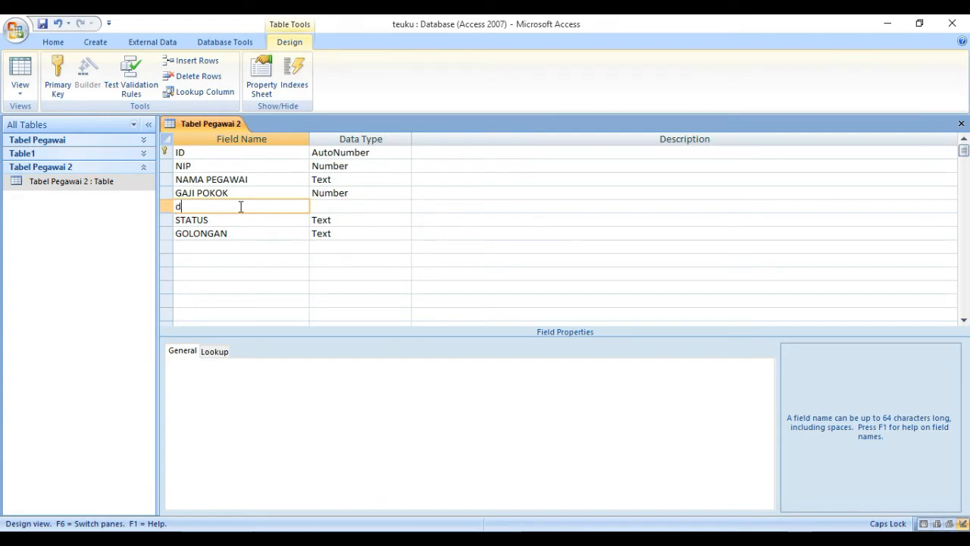
key("BackSpace")
type("DEO")
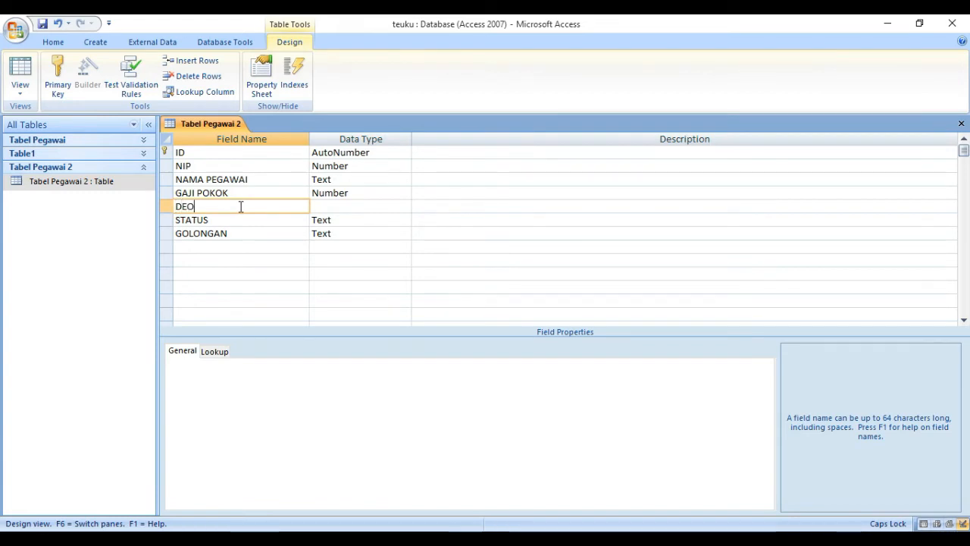
type("ARTEMEN")
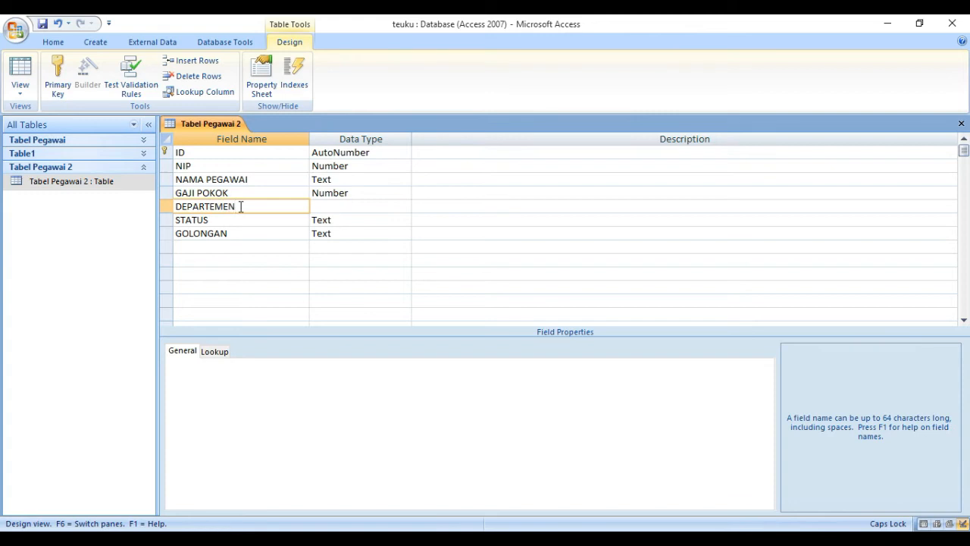
Choose Lookup Wizard as the data type of the DEPARTEMEN field.
left_click(353, 206)
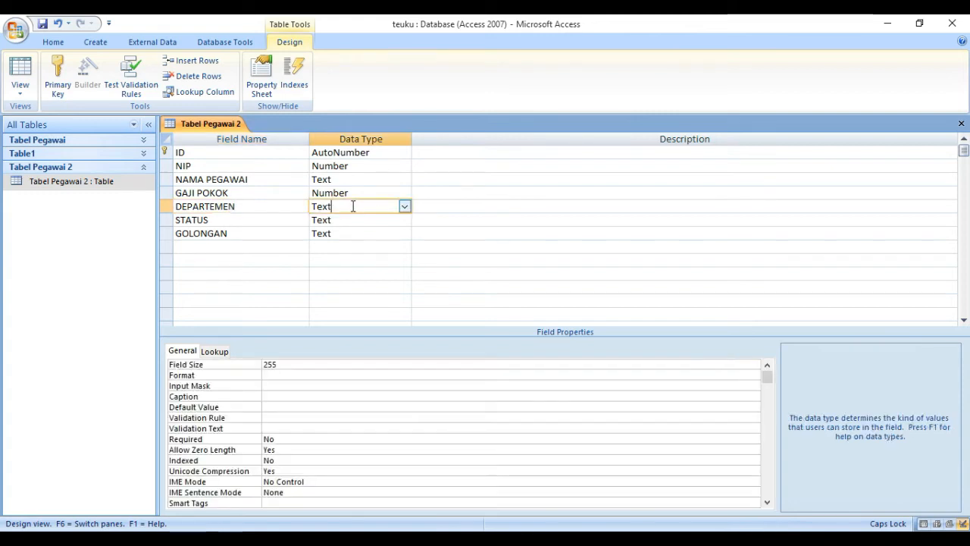
left_click(402, 210)
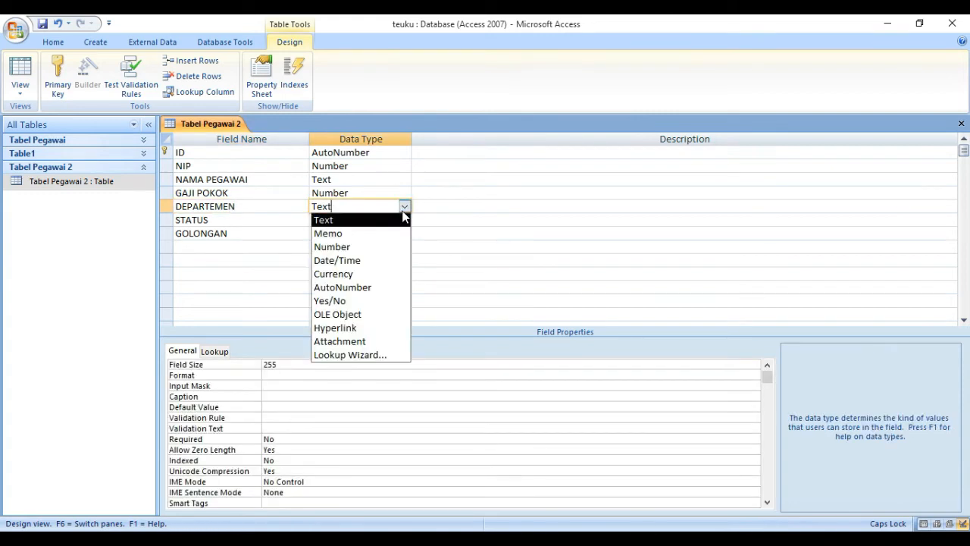
left_click(377, 353)
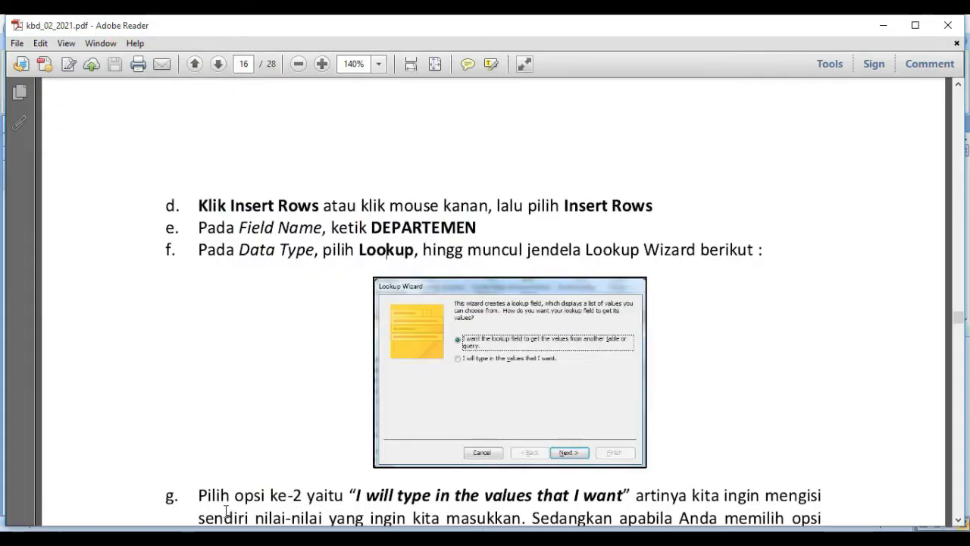
Read steps g and h of the PDF guide on the Lookup Wizard's two value source options.
scroll(485, 303, "down", 2)
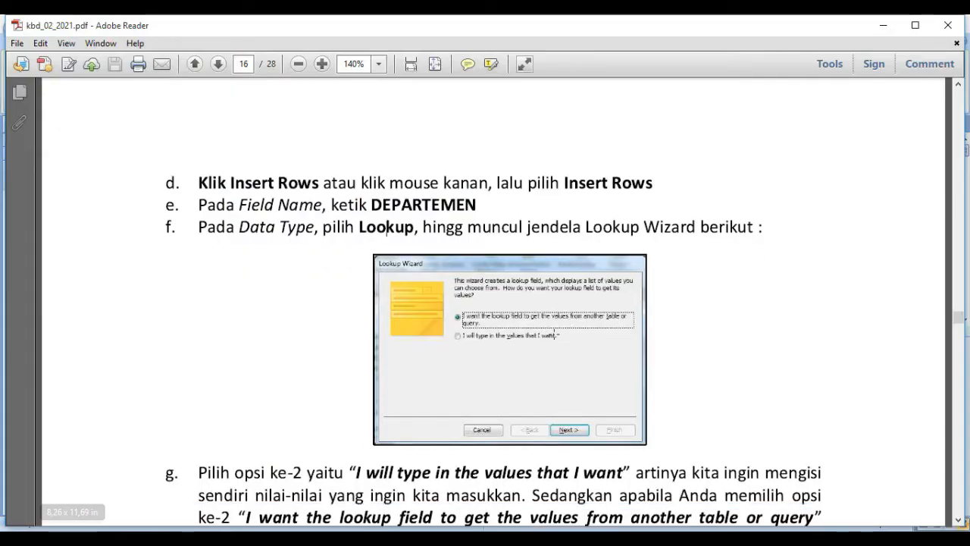
scroll(546, 332, "down", 2)
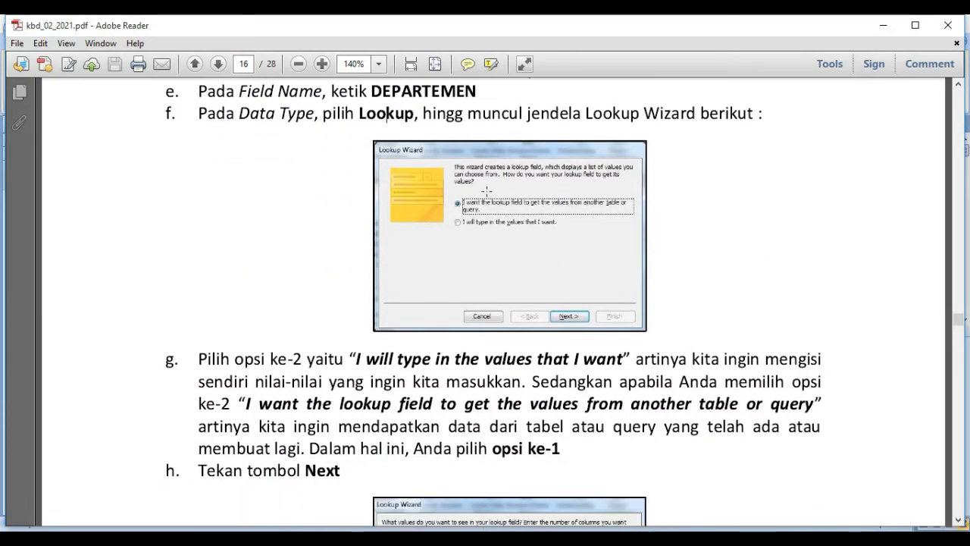
scroll(385, 113, "down", 3)
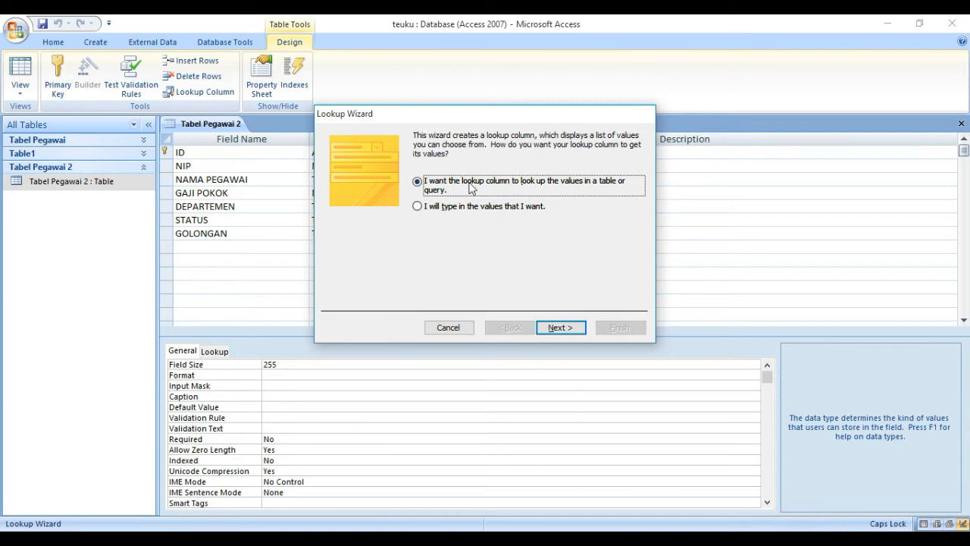
In the Lookup Wizard, choose "I will type in the values that I want" and proceed to the value list page.
left_click(426, 207)
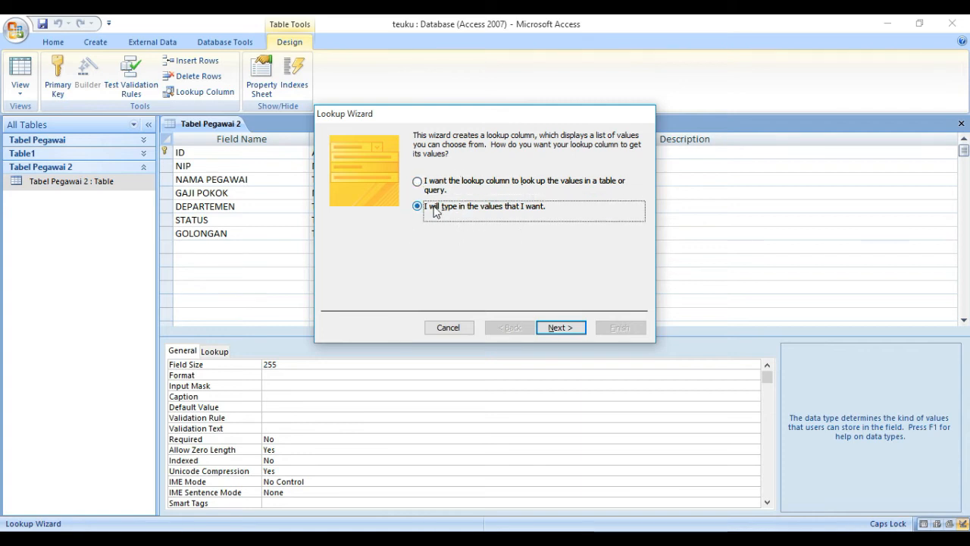
left_click(430, 191)
left_click(422, 206)
left_click(563, 331)
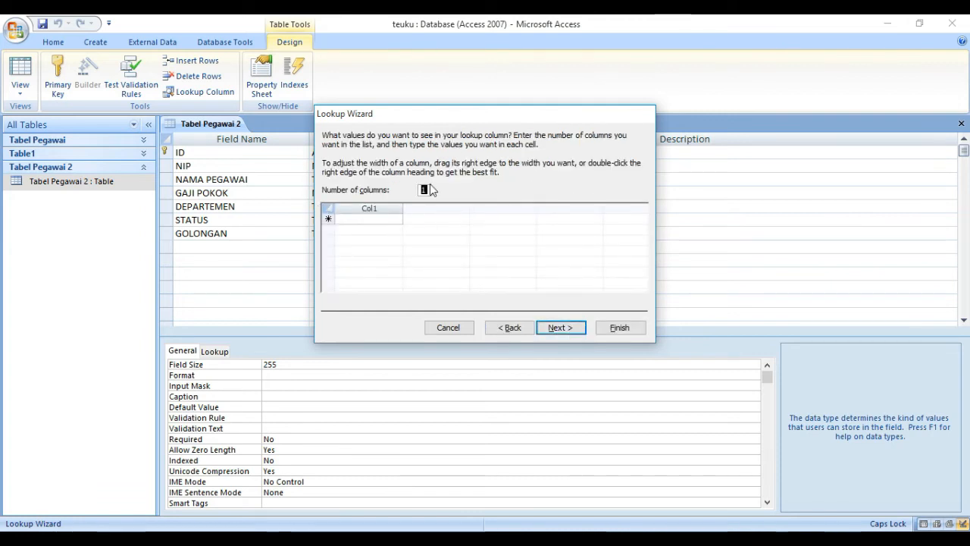
Enter PERSONALIA, MARKETING and PENJUALAN as the first three values of the single-column lookup list.
left_click(358, 220)
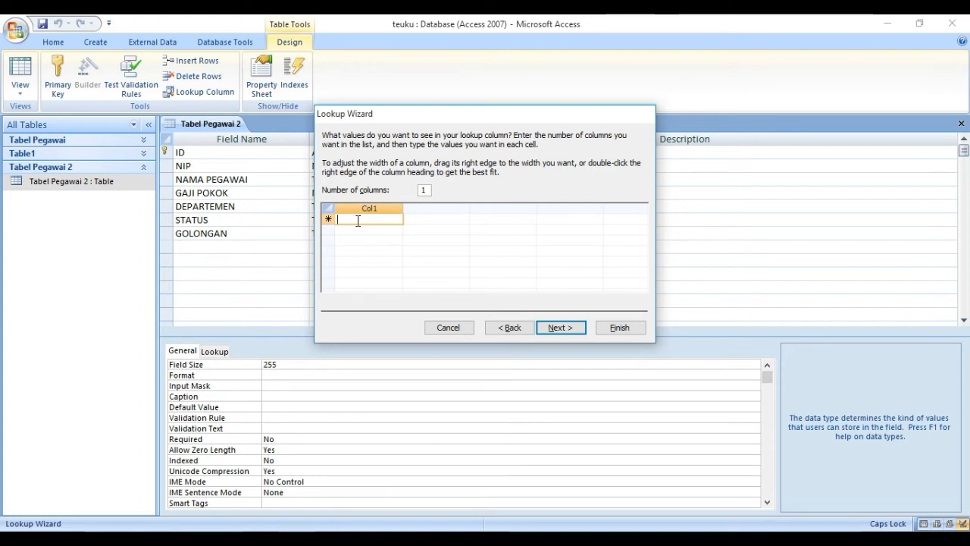
type("PERSONALIA")
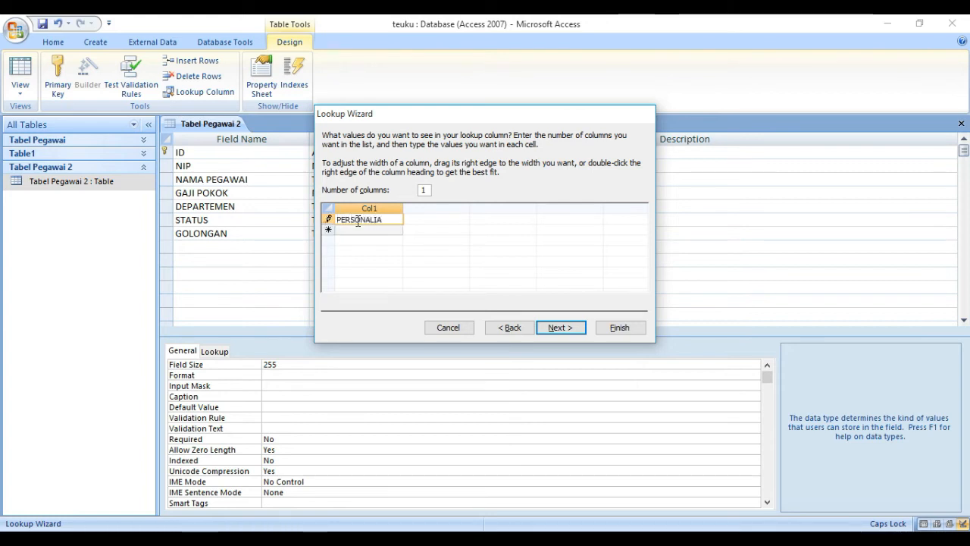
key("Return")
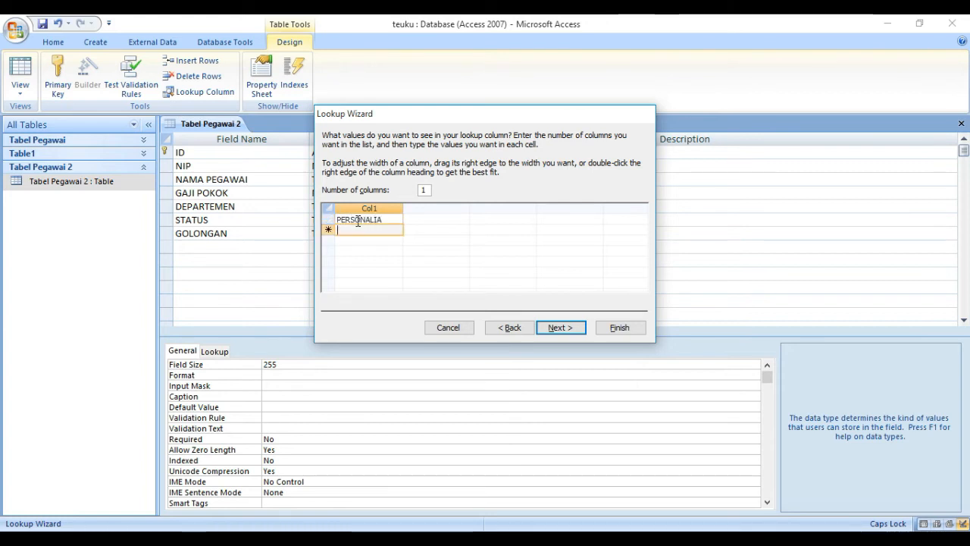
type("MARKE")
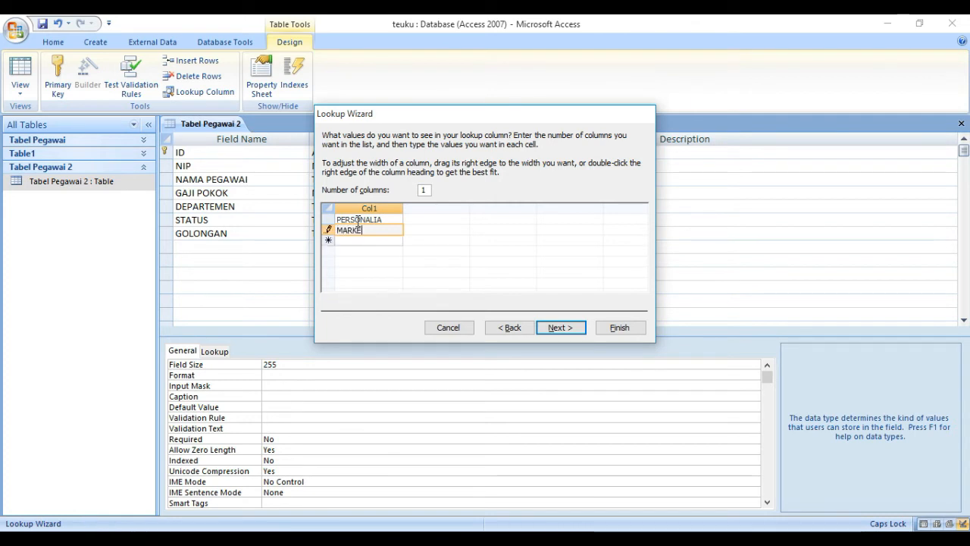
type("TING")
key("Return")
type("PE")
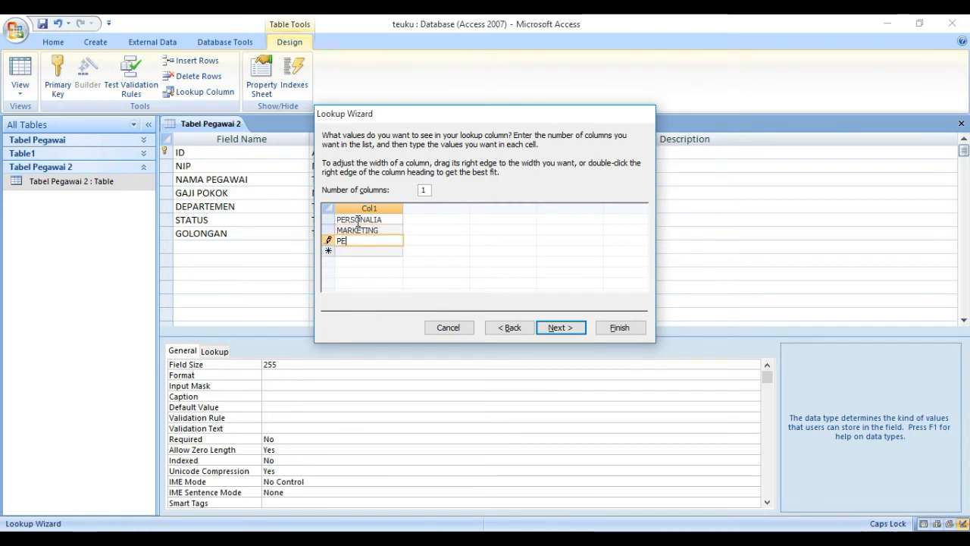
type("NJUALAN")
key("Return")
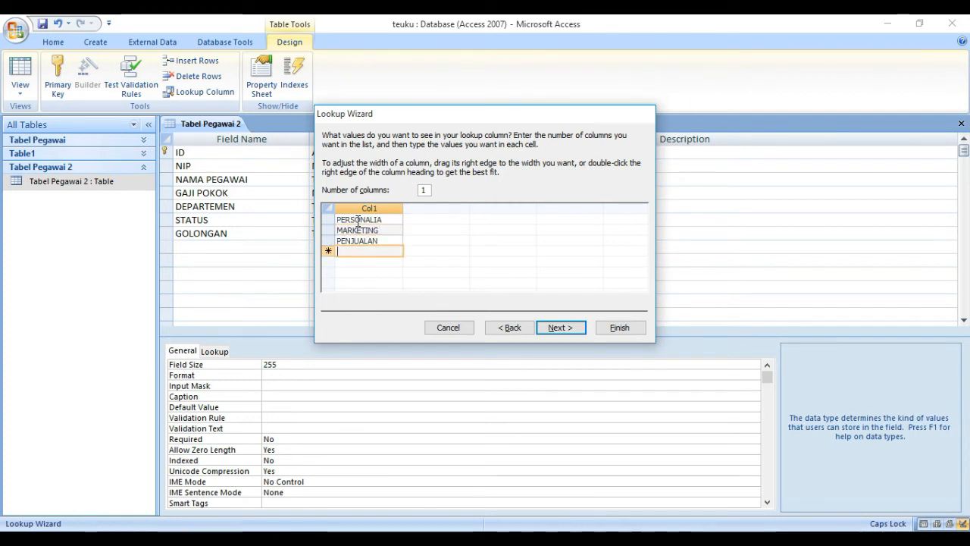
Add KASIR and ADMINISTRASI to the lookup list and finish the wizard, keeping the label DEPARTEMEN.
type("KASIR")
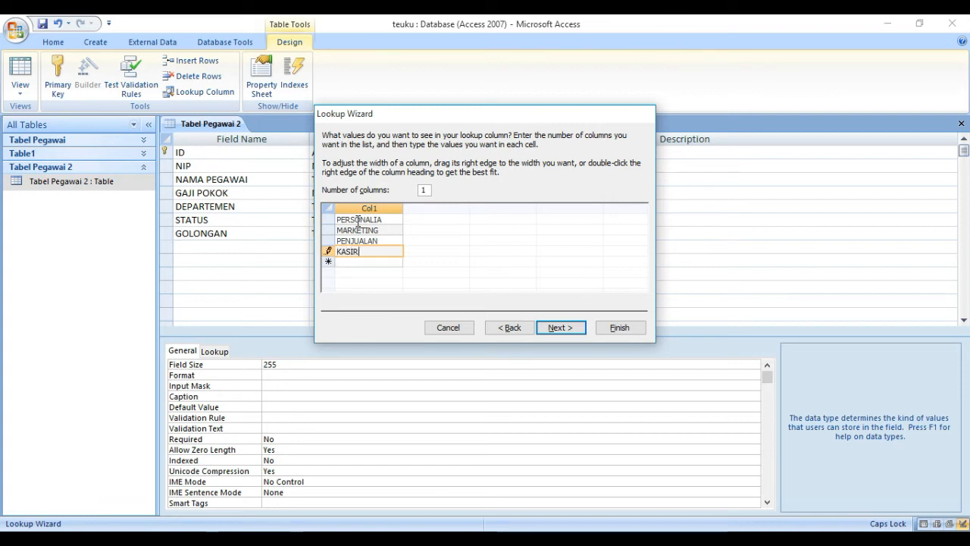
key("Return")
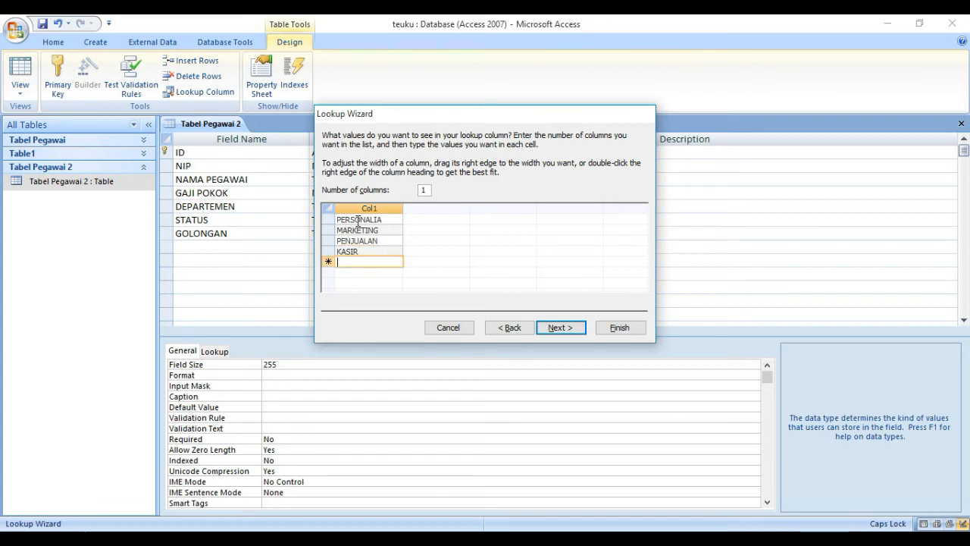
type("ADMIN")
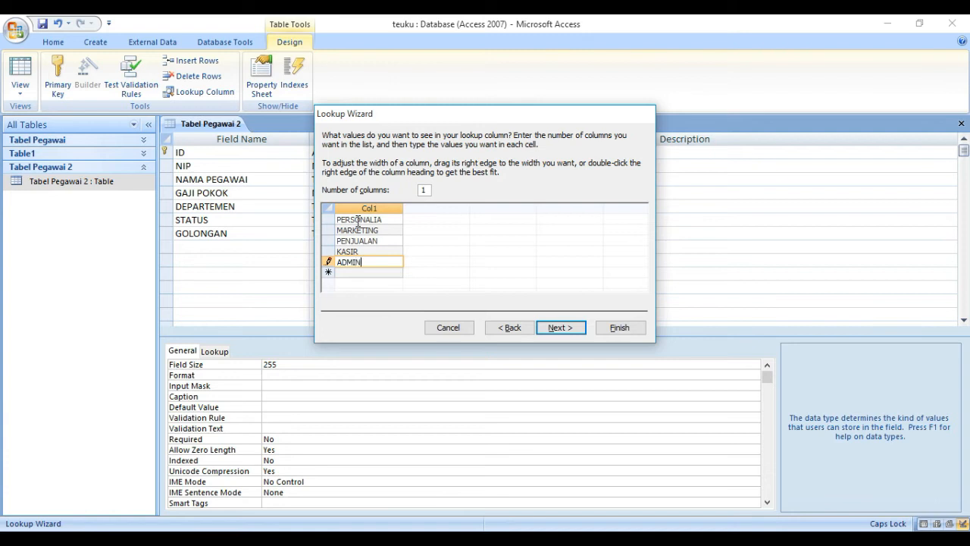
type("ISTRASI")
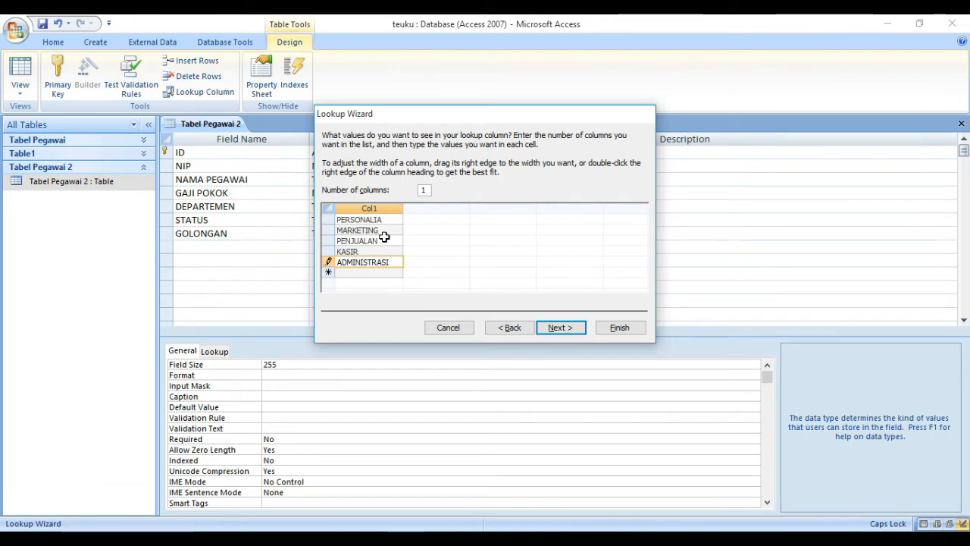
left_click(562, 329)
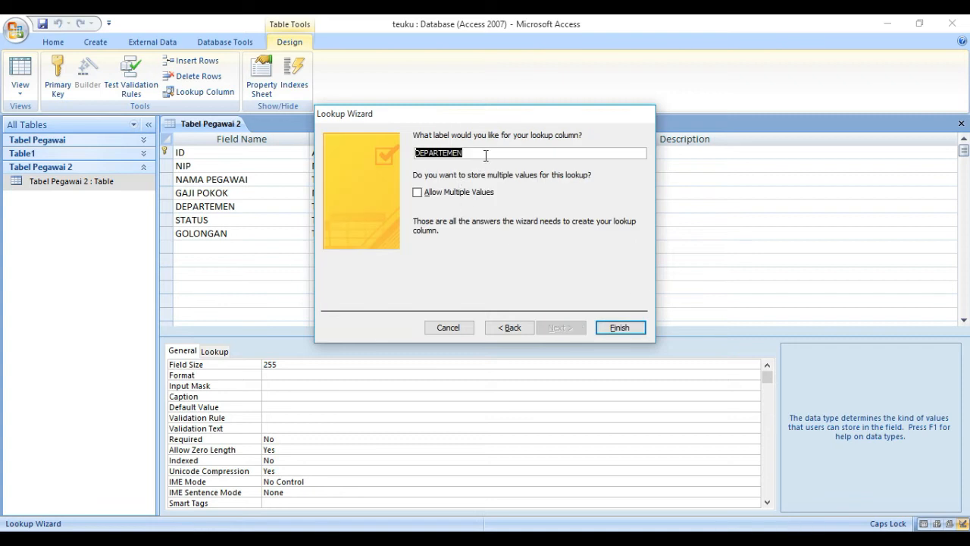
left_click(602, 326)
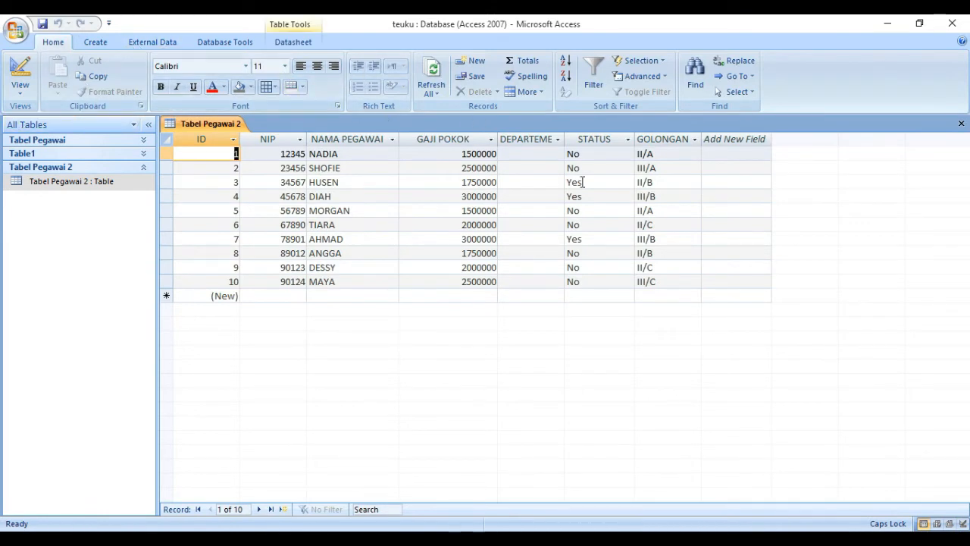
In Datasheet View of Tabel Pegawai 2, widen the DEPARTEMEN column to fit its full heading.
left_click(20, 72)
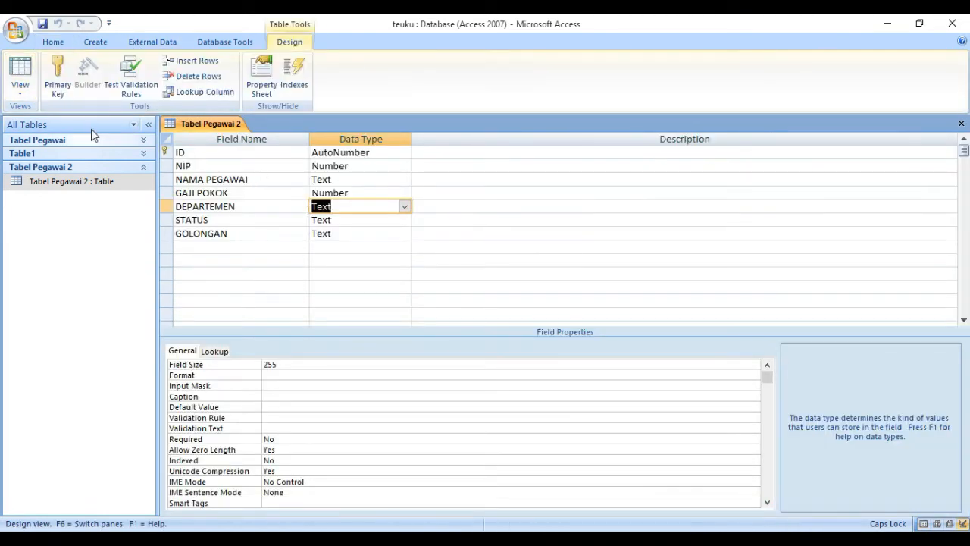
left_click(20, 72)
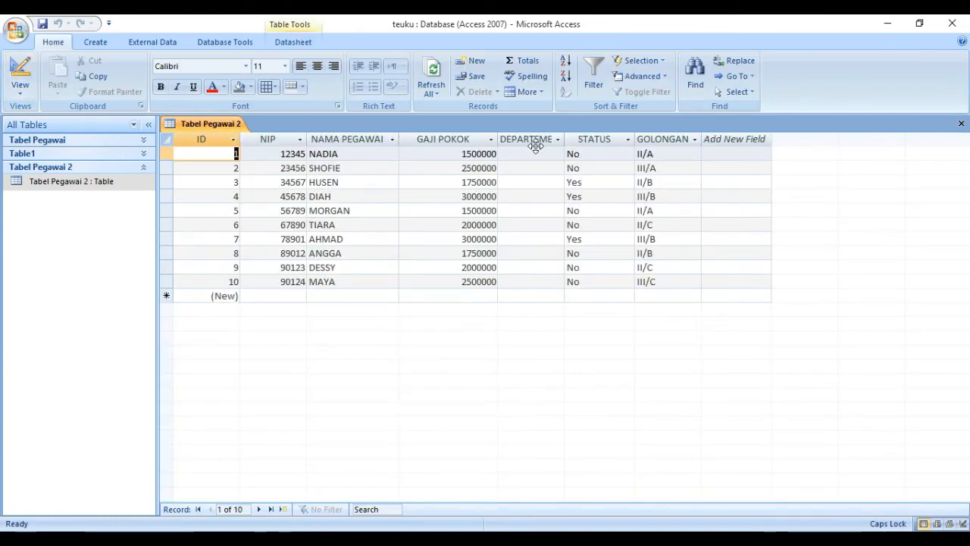
left_click_drag(565, 139, 607, 137)
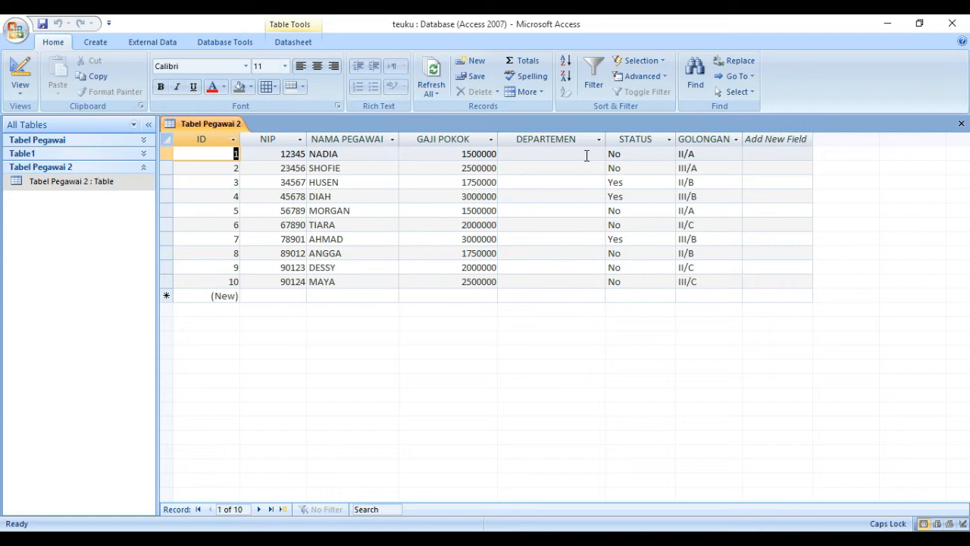
Re-enter II/A as the GOLONGAN value of the record with ID 1.
left_click(715, 156)
left_click_drag(715, 156, 663, 156)
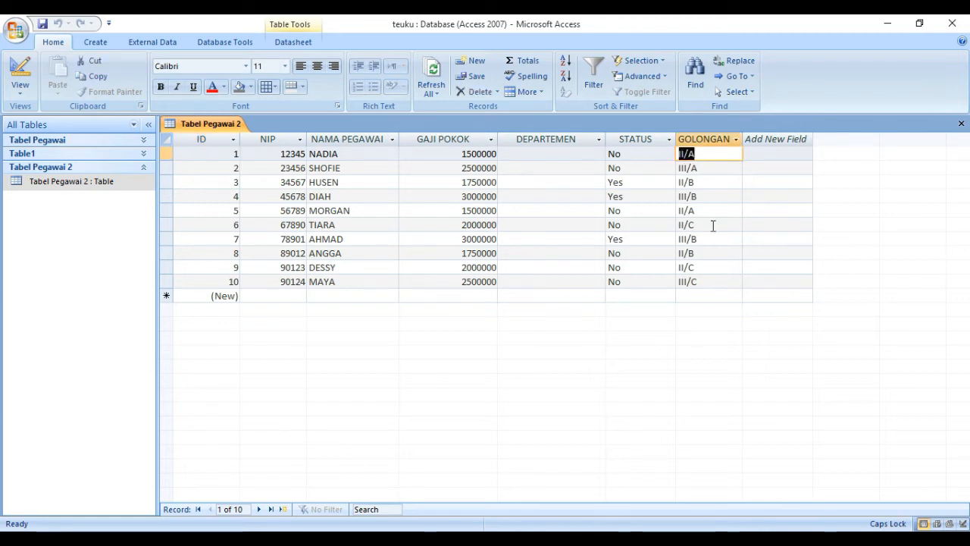
type("II")
type("I")
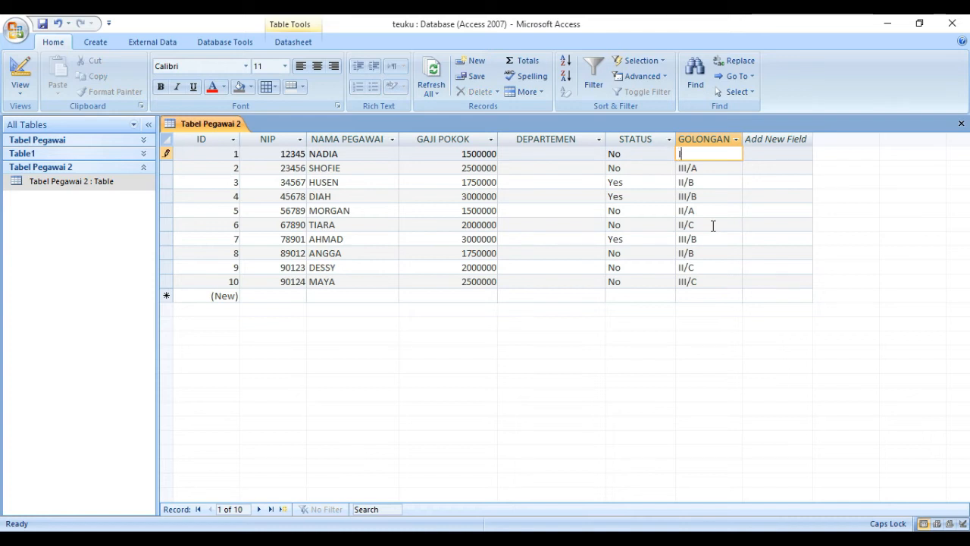
type("I/A")
Choose MARKETING as the DEPARTEMEN of record ID 1 and PENJUALAN for record ID 2.
left_click(557, 155)
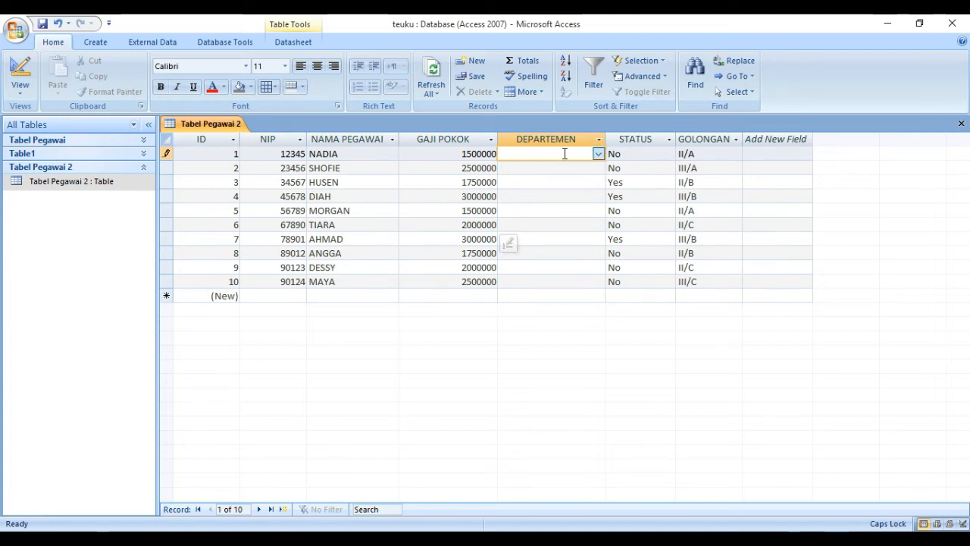
left_click(598, 154)
left_click(562, 180)
left_click(567, 169)
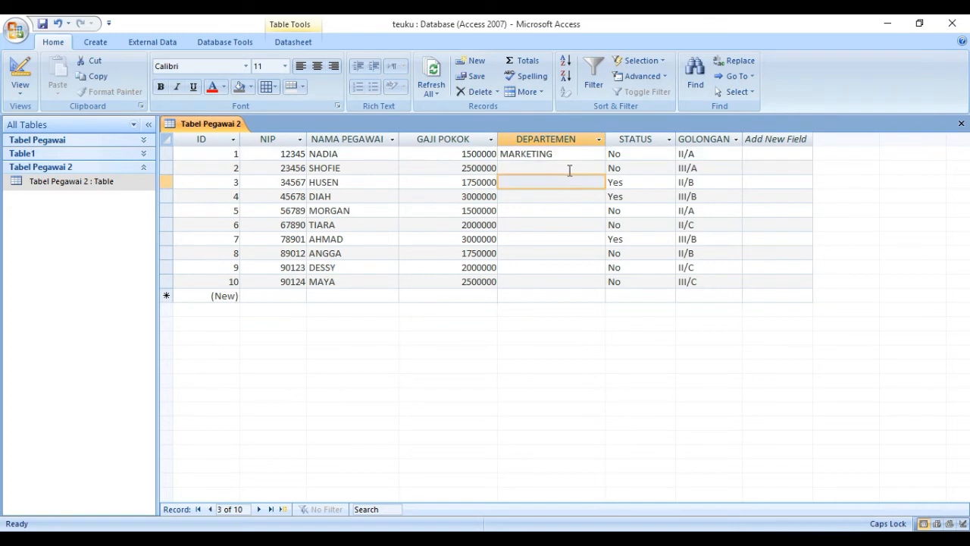
left_click(598, 168)
left_click(568, 203)
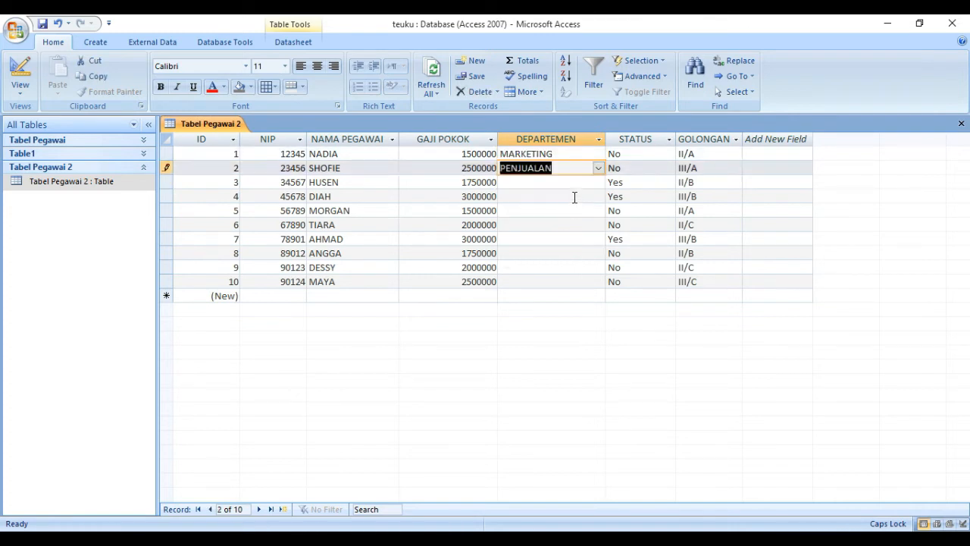
Choose MARKETING as the DEPARTEMEN of the records with ID 4 and ID 3.
left_click(573, 197)
left_click(598, 197)
left_click(581, 223)
left_click(596, 182)
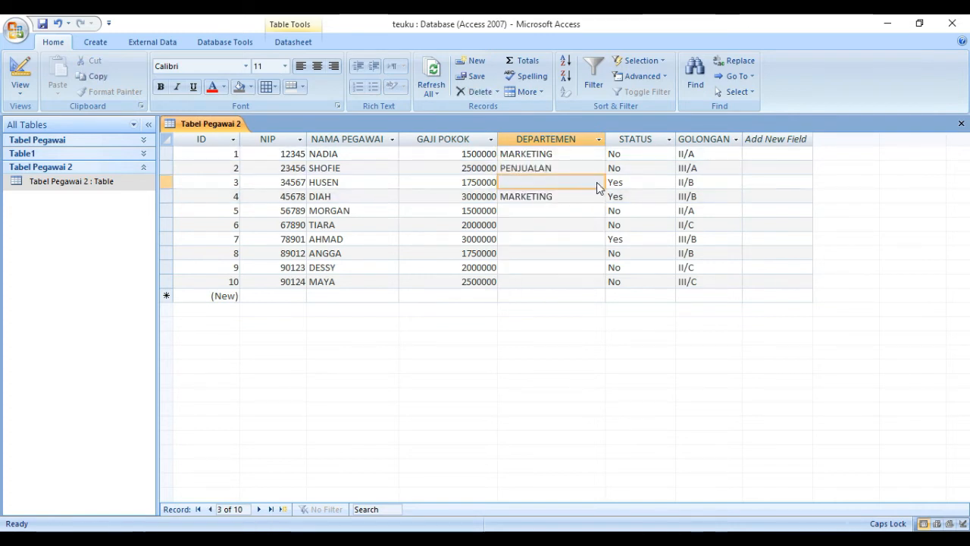
left_click(598, 182)
left_click(576, 208)
Choose PERSONALIA as the DEPARTEMEN of the records with ID 5 and ID 6.
left_click(575, 210)
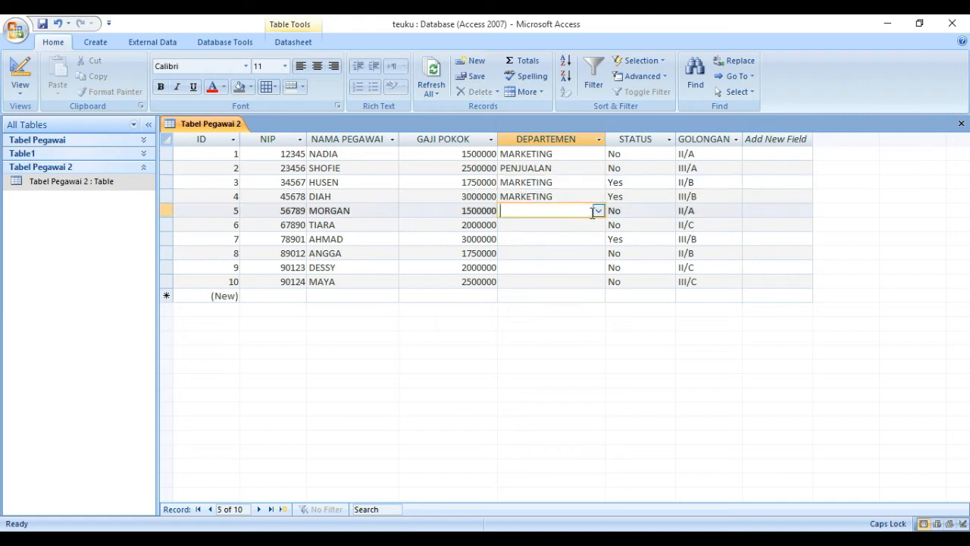
left_click(598, 211)
left_click(583, 225)
left_click(583, 225)
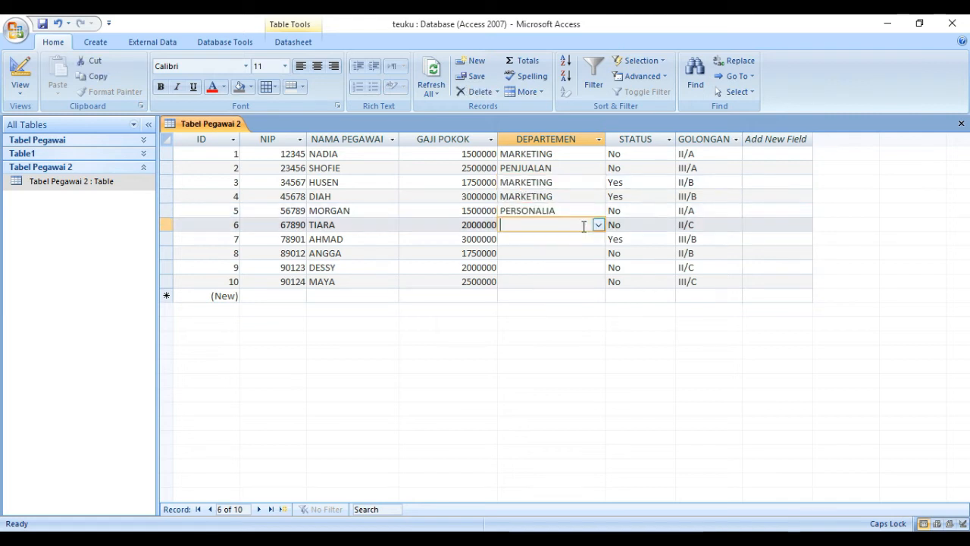
left_click(598, 225)
left_click(585, 238)
Choose KASIR as the DEPARTEMEN of record ID 7 and ADMINISTRASI for record ID 8.
left_click(590, 241)
left_click(598, 239)
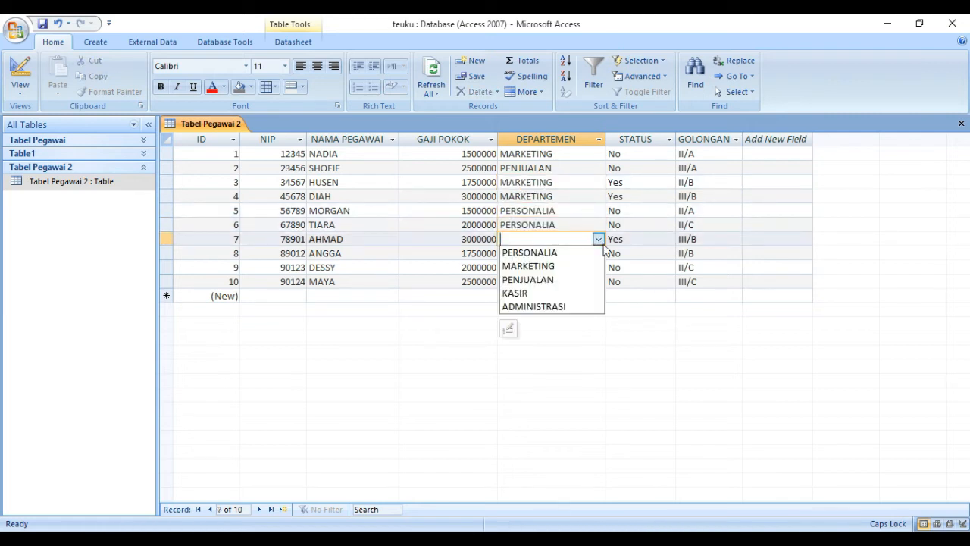
left_click(531, 292)
left_click(595, 253)
left_click(598, 253)
left_click(598, 253)
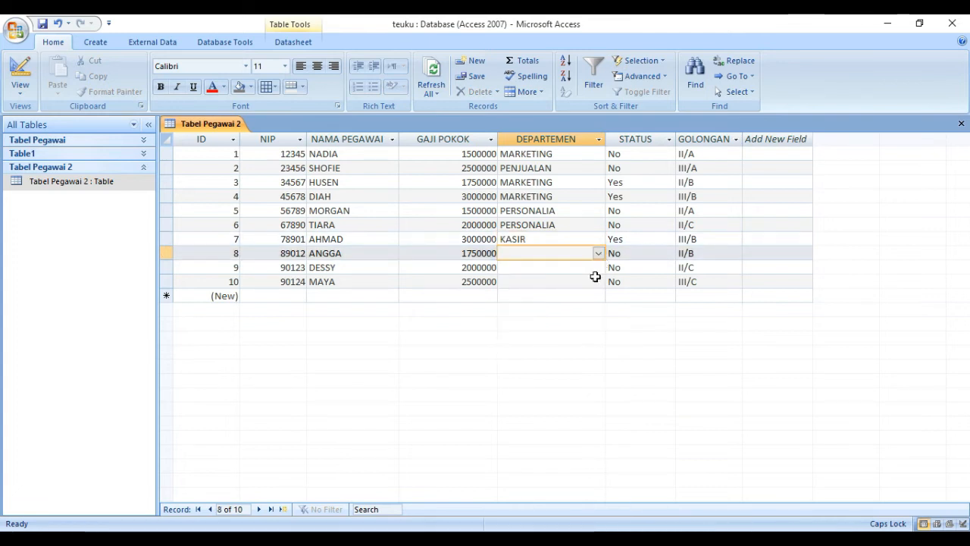
left_click(598, 255)
left_click(580, 320)
Choose KASIR as the DEPARTEMEN of record ID 9 and ADMINISTRASI for record ID 10.
left_click(581, 267)
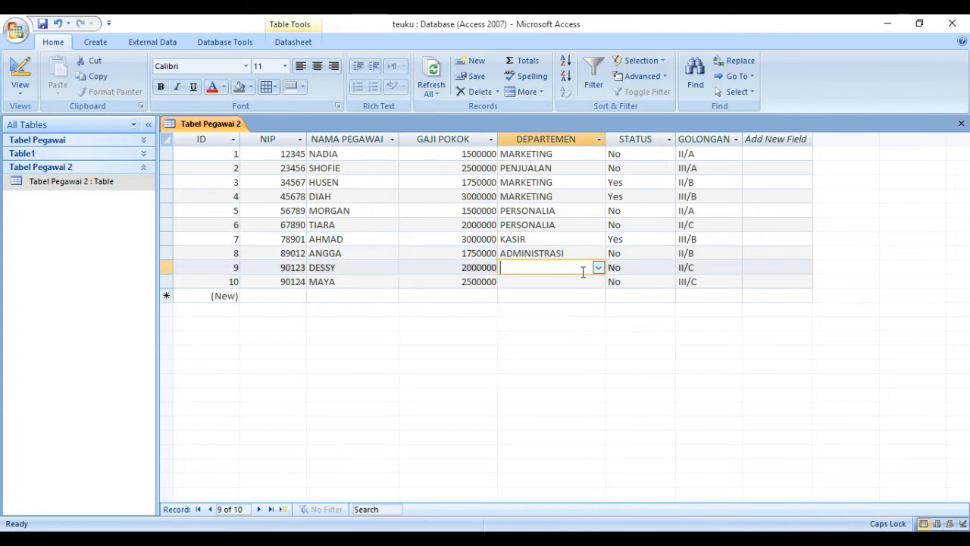
left_click(597, 268)
left_click(548, 326)
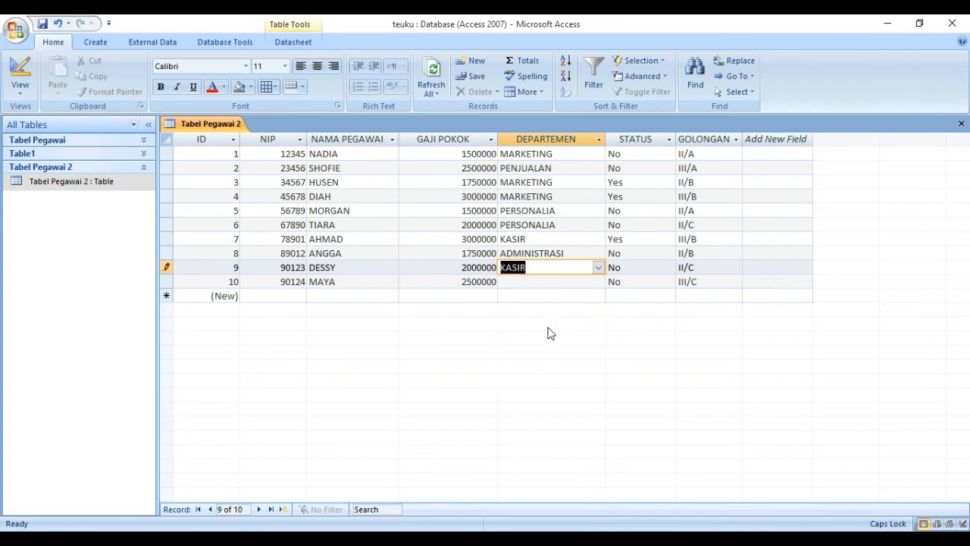
left_click(591, 281)
left_click(598, 281)
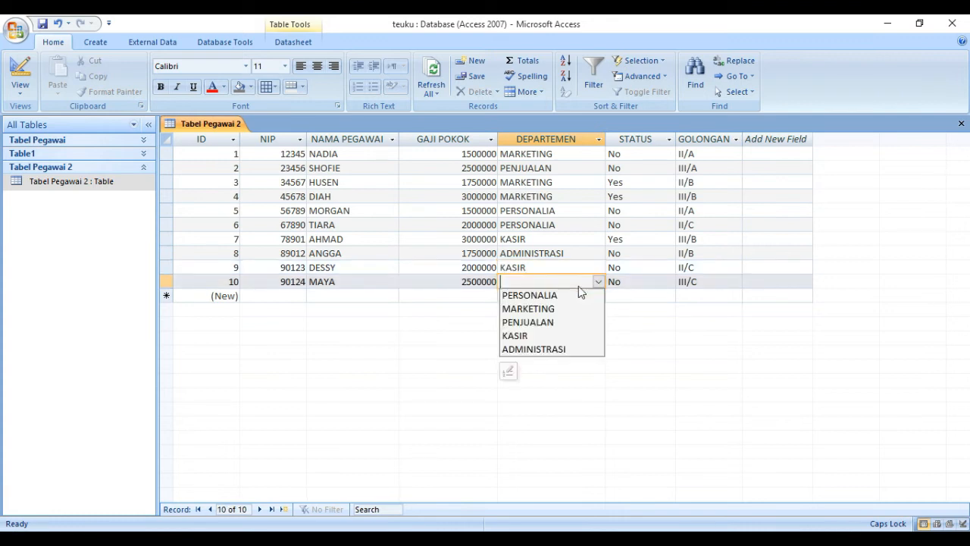
left_click(547, 349)
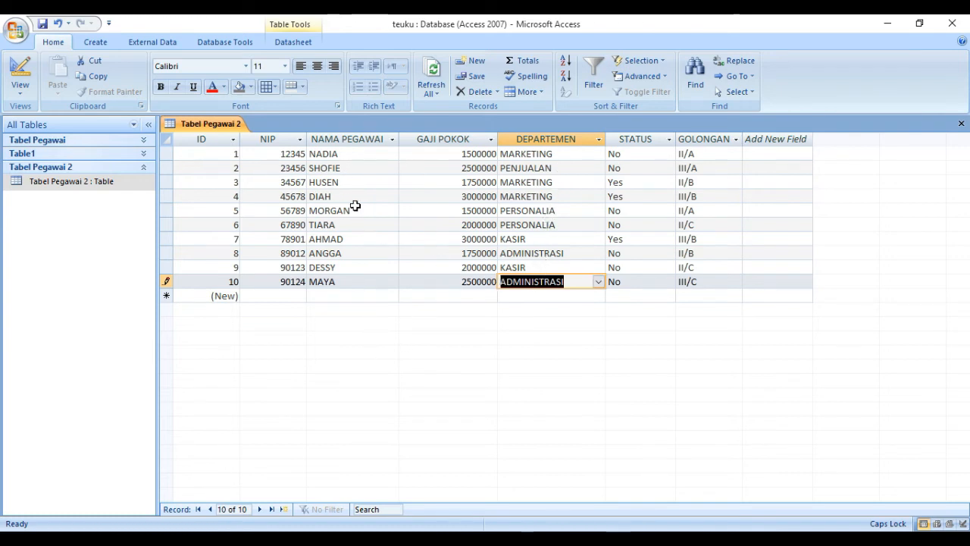
left_click(353, 183)
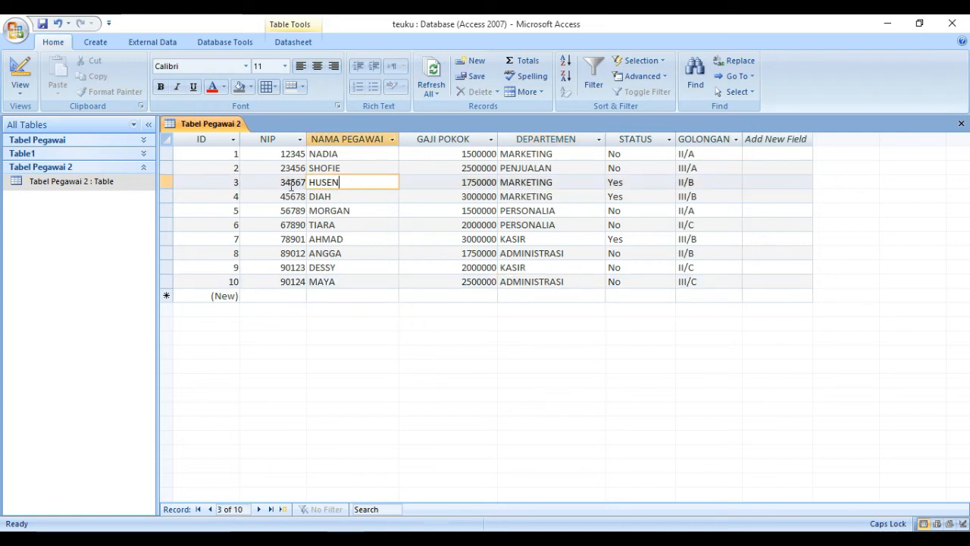
left_click(473, 183)
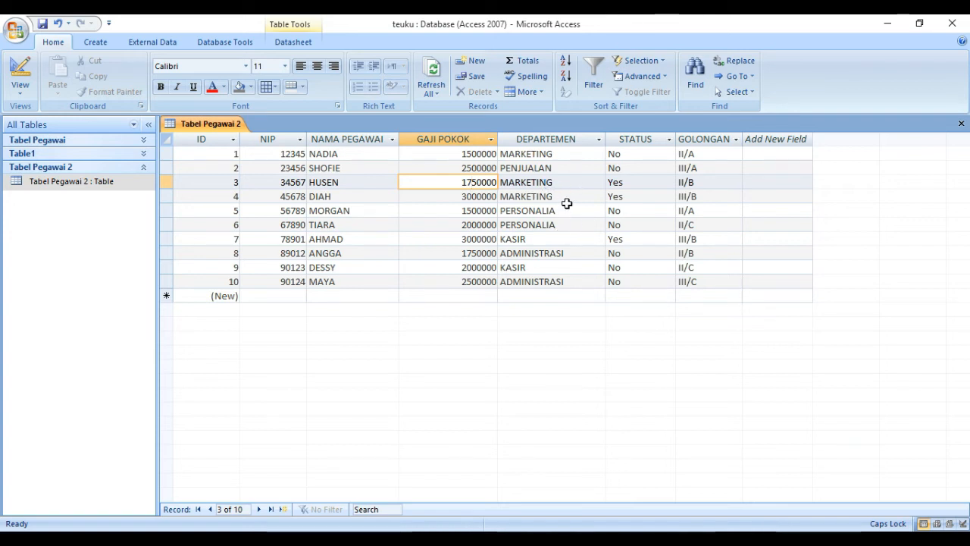
Switch Tabel Pegawai 2 to Design View and insert an empty row above the GAJI POKOK field.
left_click(30, 91)
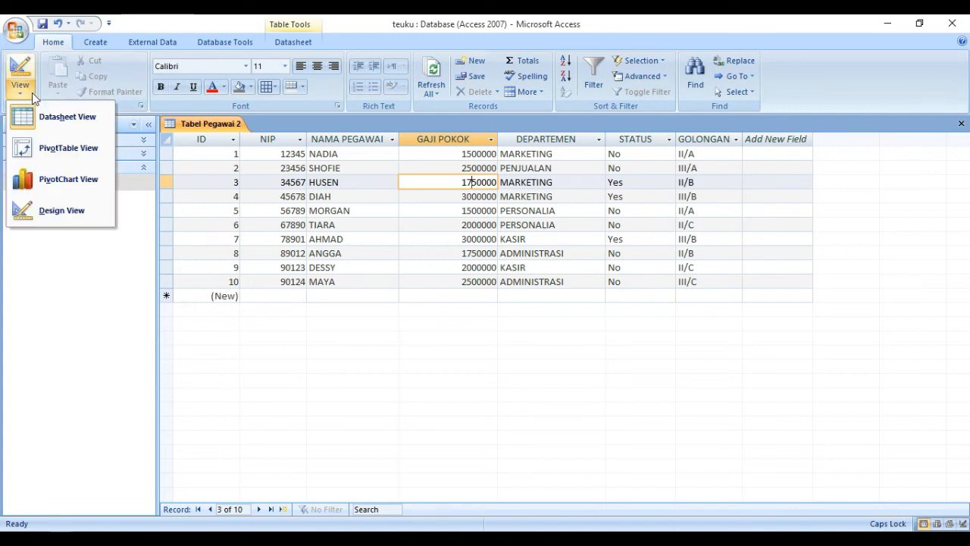
left_click(61, 210)
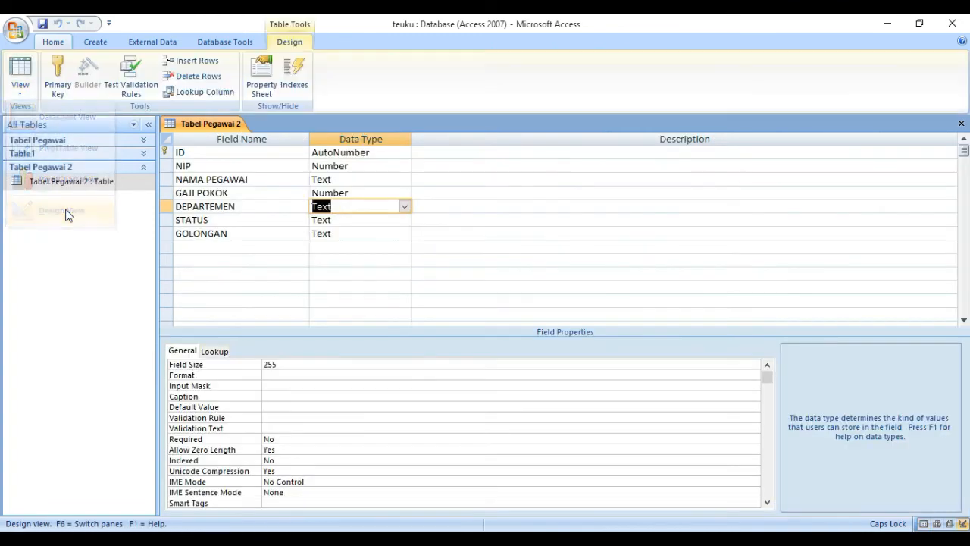
left_click(168, 219)
right_click(167, 221)
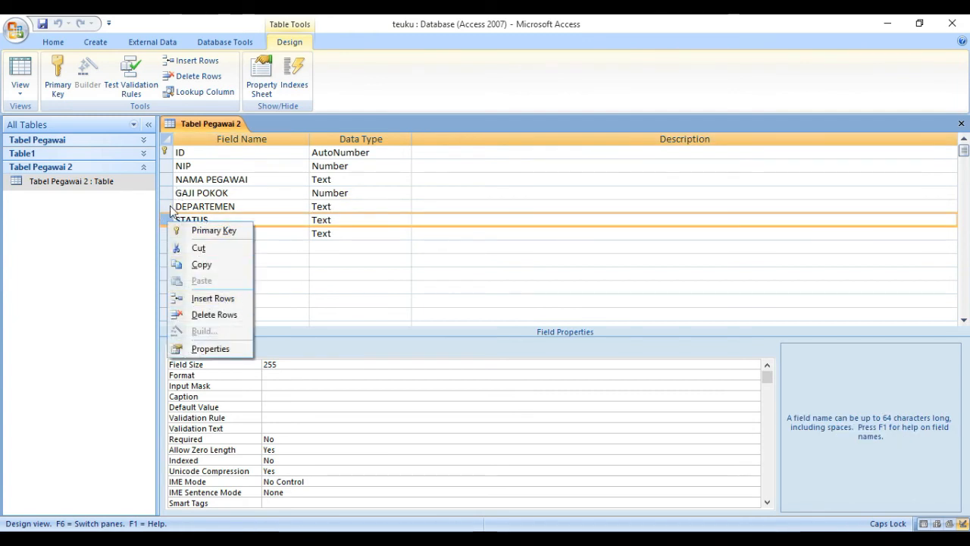
left_click(169, 194)
right_click(168, 194)
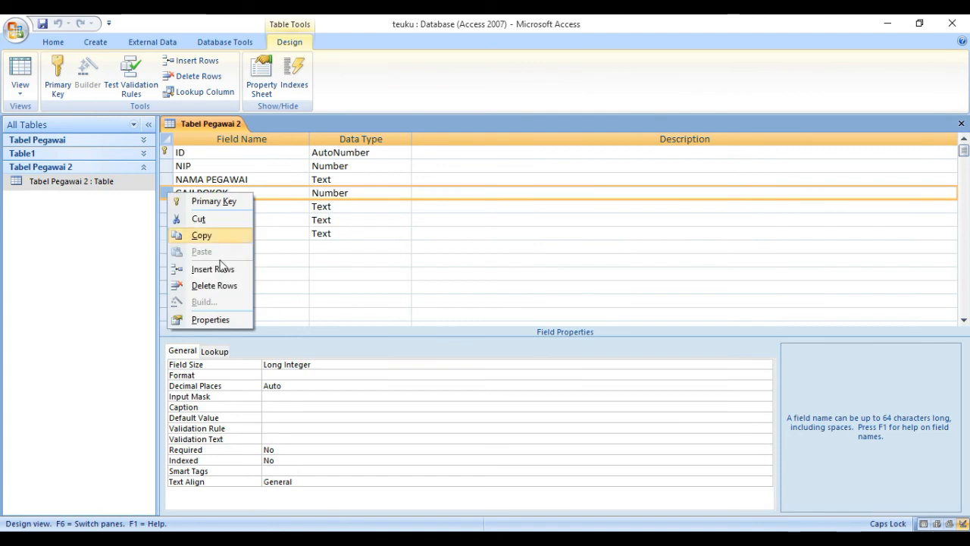
left_click(213, 269)
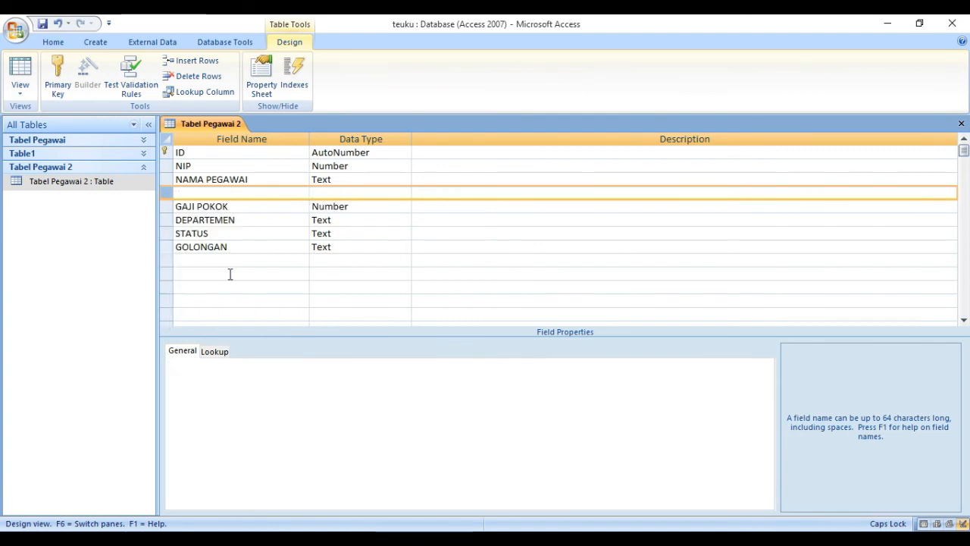
Name the new field AGAMA with the Text data type, and save the table before returning to Datasheet View.
left_click(238, 193)
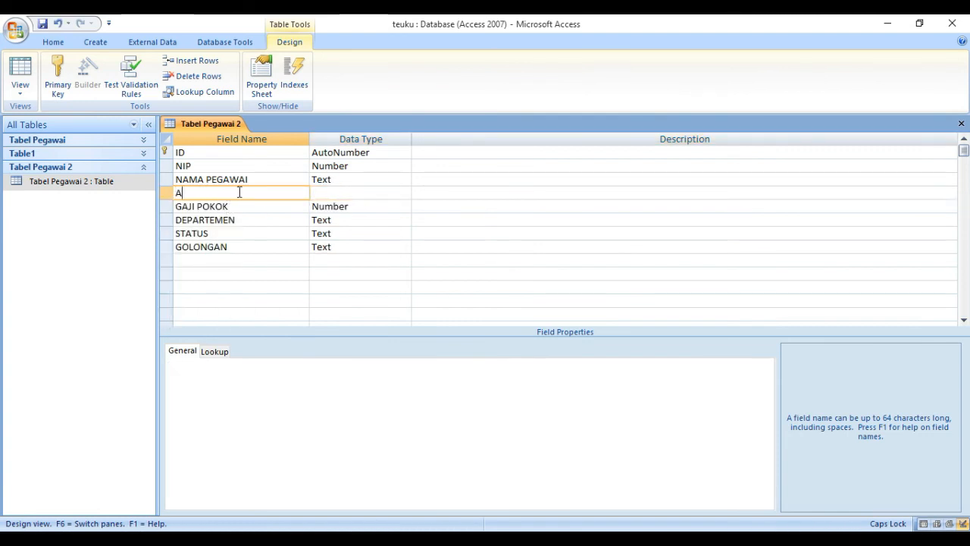
type("AGAMA")
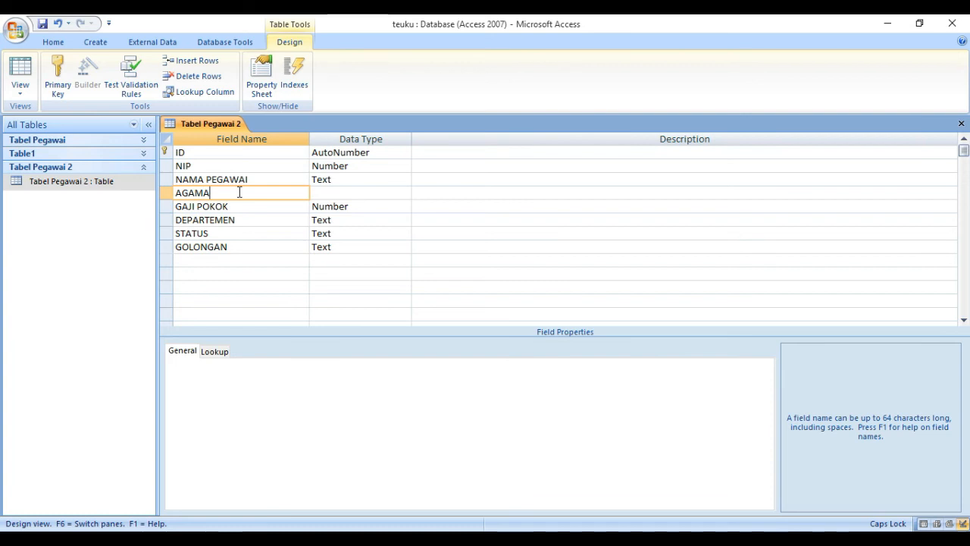
left_click(346, 190)
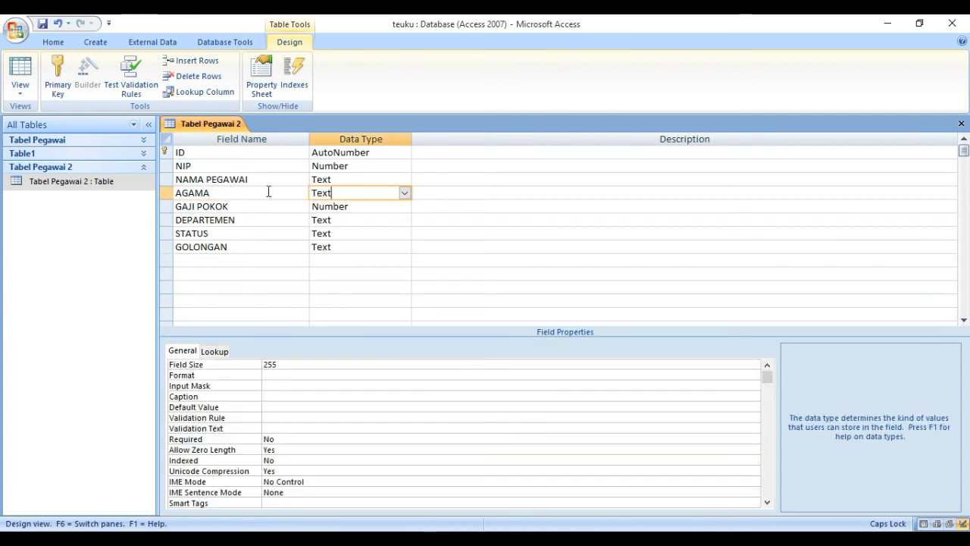
left_click(42, 26)
left_click(20, 72)
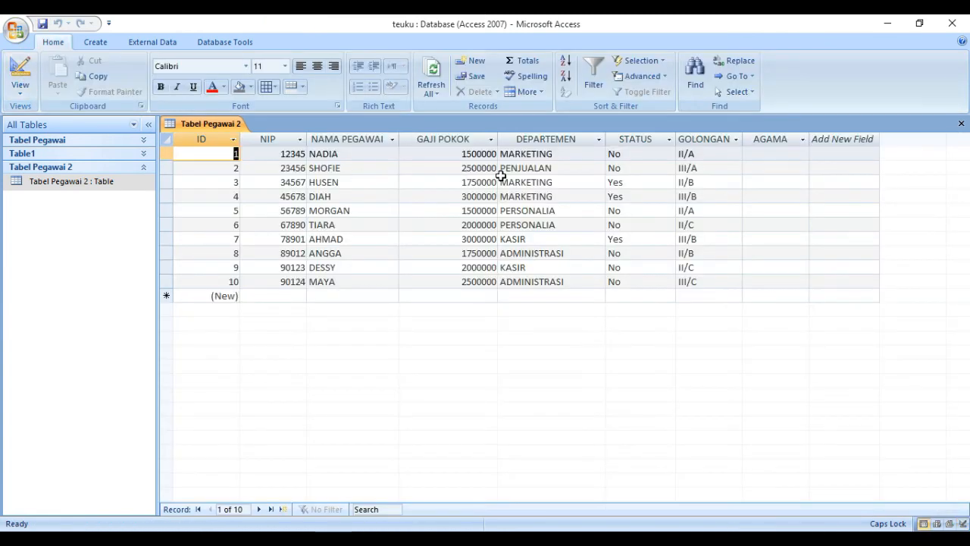
Enter ISLAM as the AGAMA of record ID 1 and HINDU for record ID 2.
left_click(762, 154)
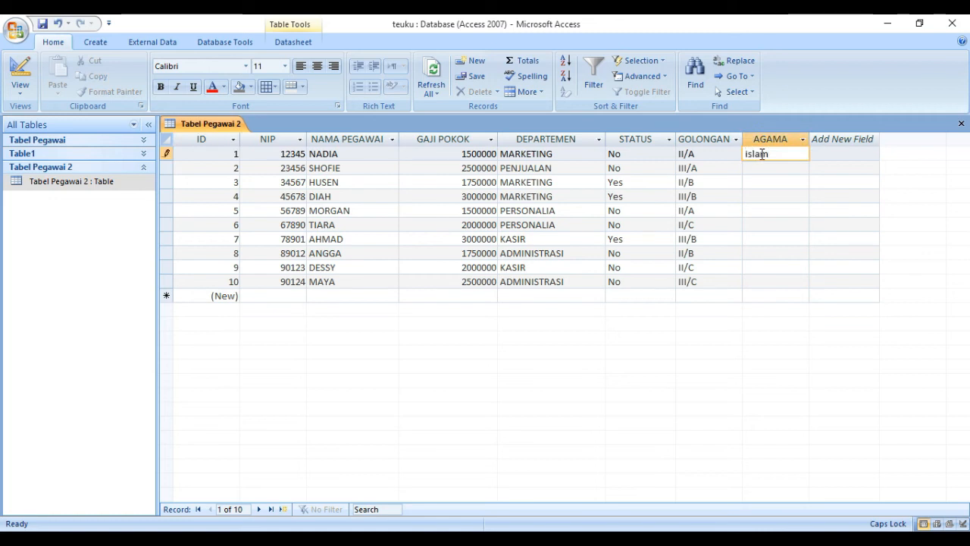
type("isl")
key("BackSpace")
key("BackSpace")
key("BackSpace")
type("ISLAM")
key("Down")
type("HIN")
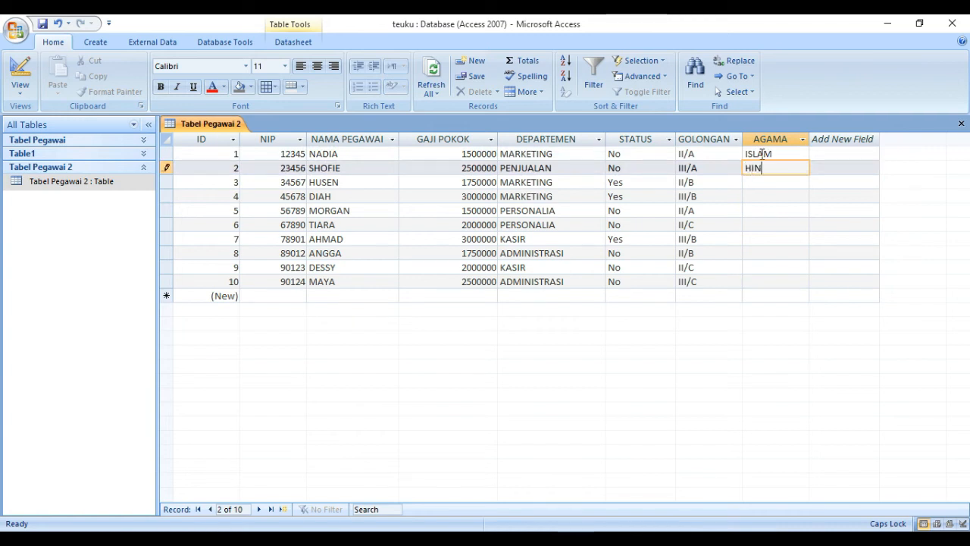
key("Down")
Enter ISLAM as the AGAMA of records ID 3 and ID 4, and BUDHA for record ID 5.
type("IS")
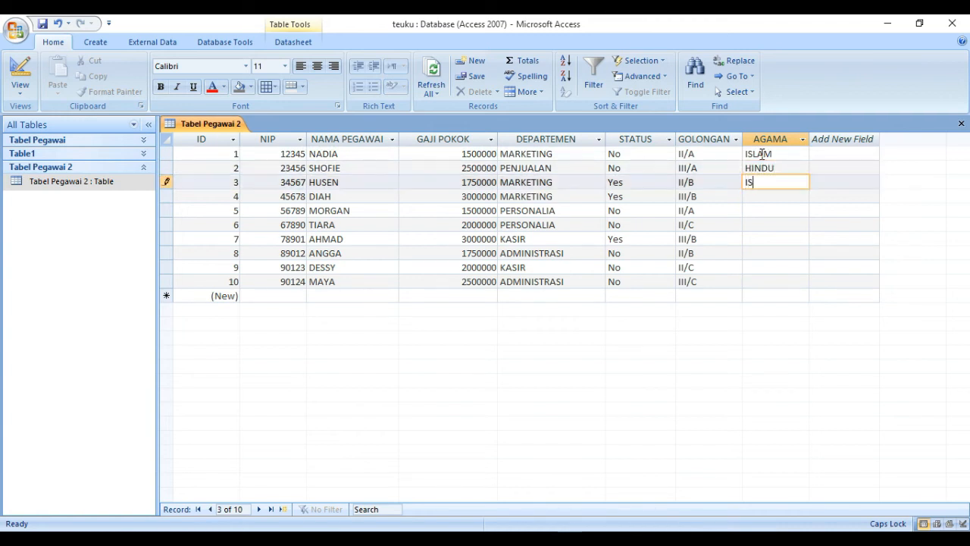
type("LAM")
key("Down")
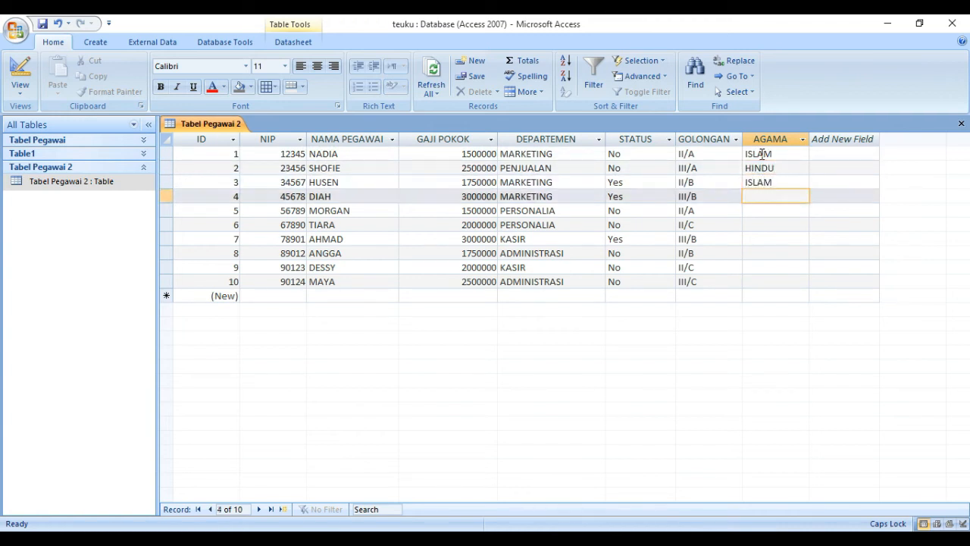
type("ISLAM")
key("Down")
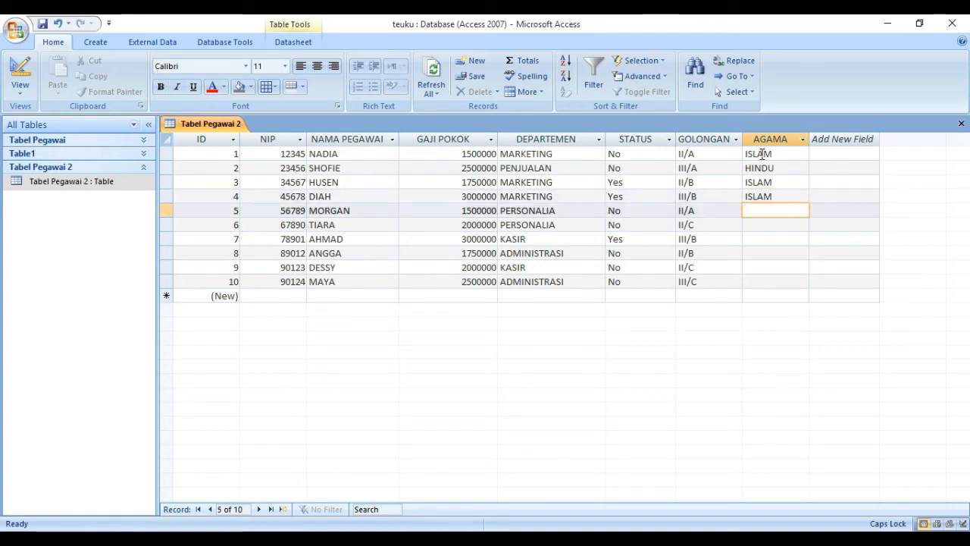
type("BUDHA")
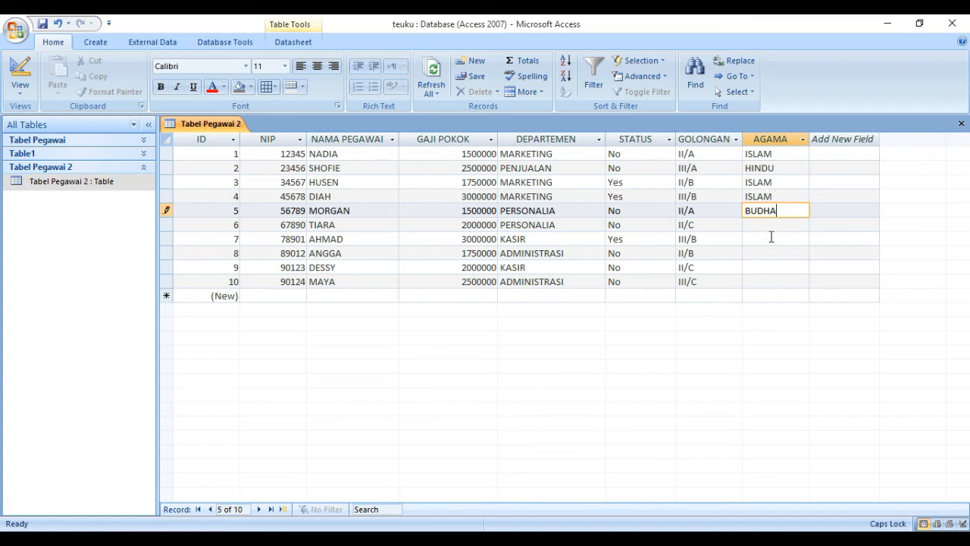
Clear the AGAMA value of record ID 1.
left_click(785, 156)
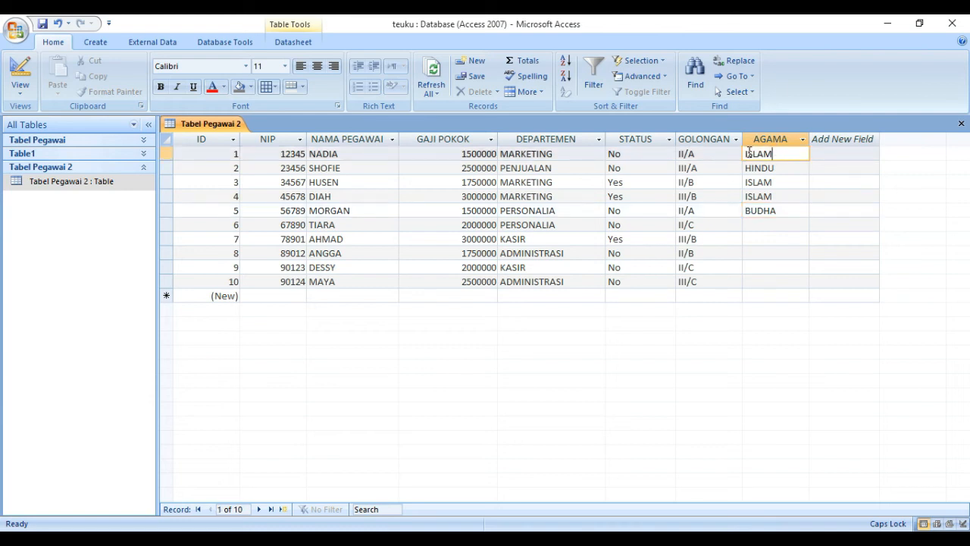
double_click(750, 154)
left_click(796, 239)
double_click(784, 211)
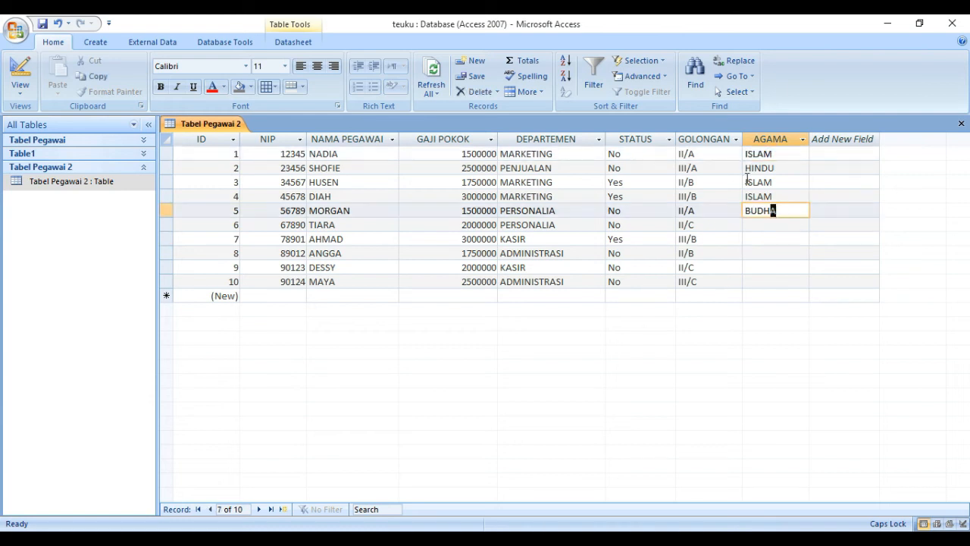
left_click(755, 153)
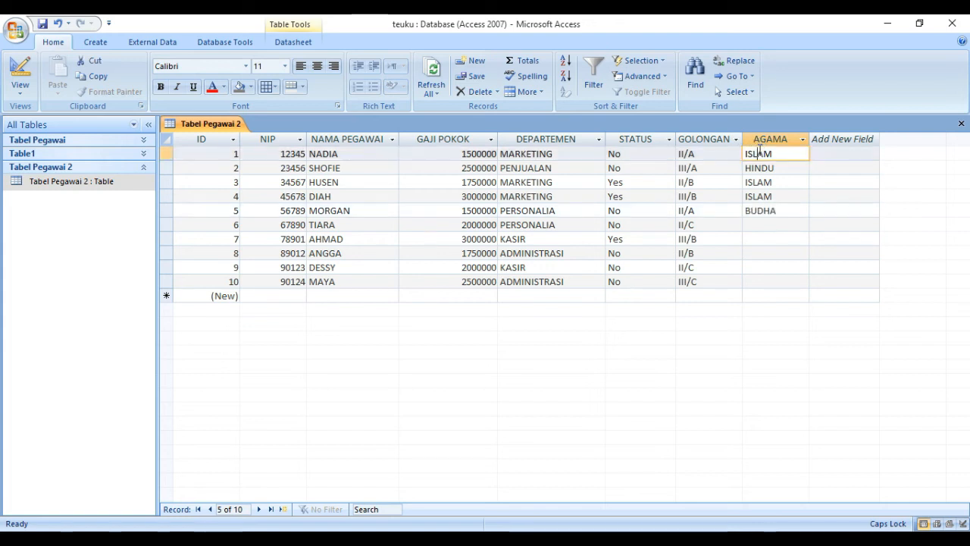
double_click(760, 152)
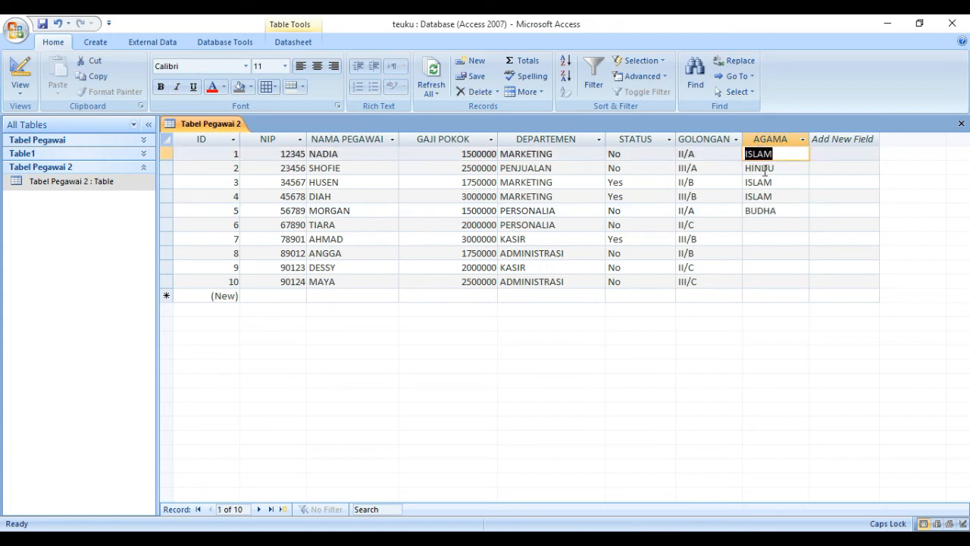
key("Delete")
left_click(758, 223)
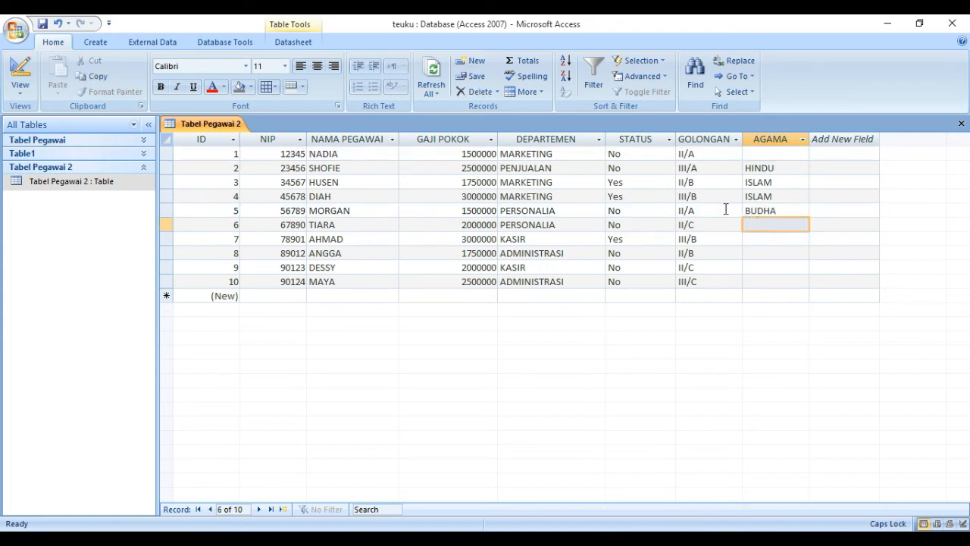
Return to Design View and start the Lookup Wizard for the AGAMA field with the option to type in the values.
left_click(21, 74)
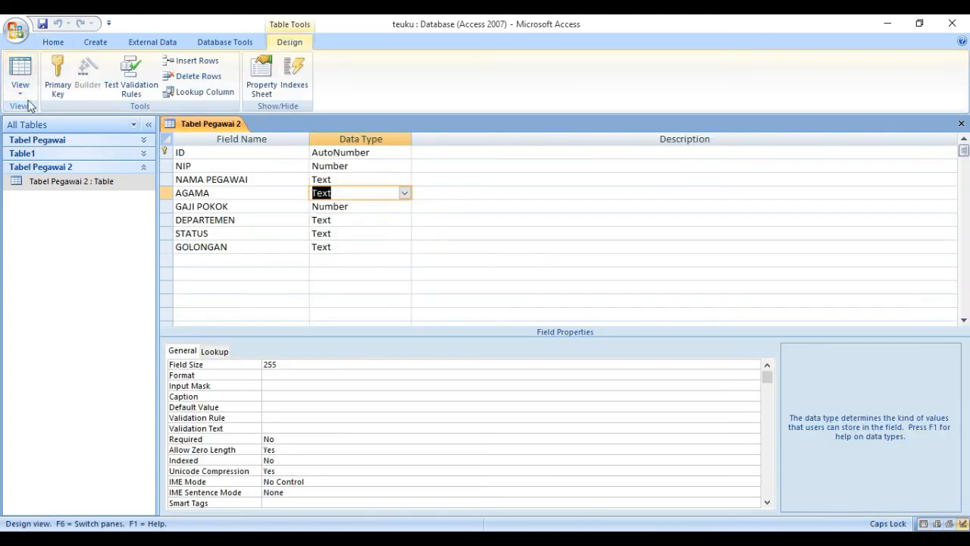
left_click(20, 73)
left_click(21, 73)
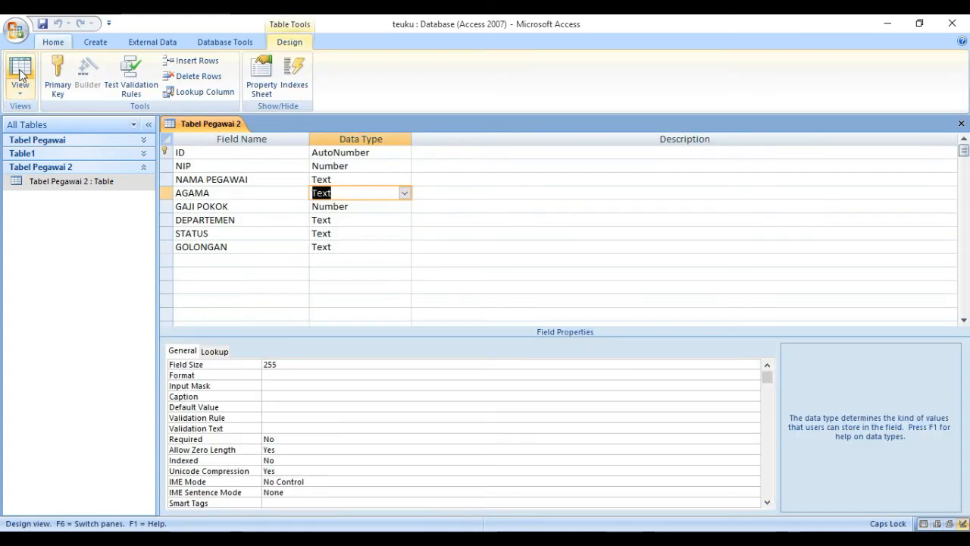
left_click(169, 194)
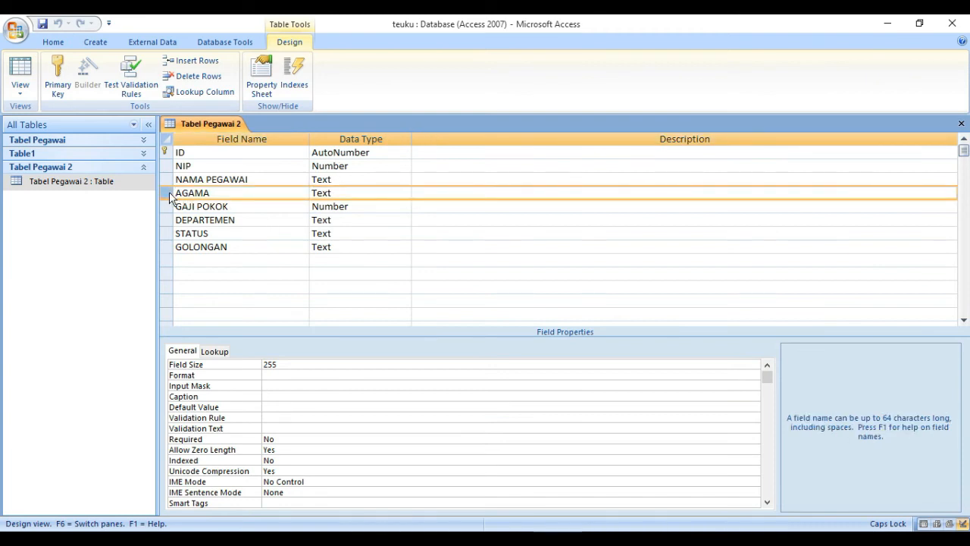
left_click(379, 193)
left_click(404, 194)
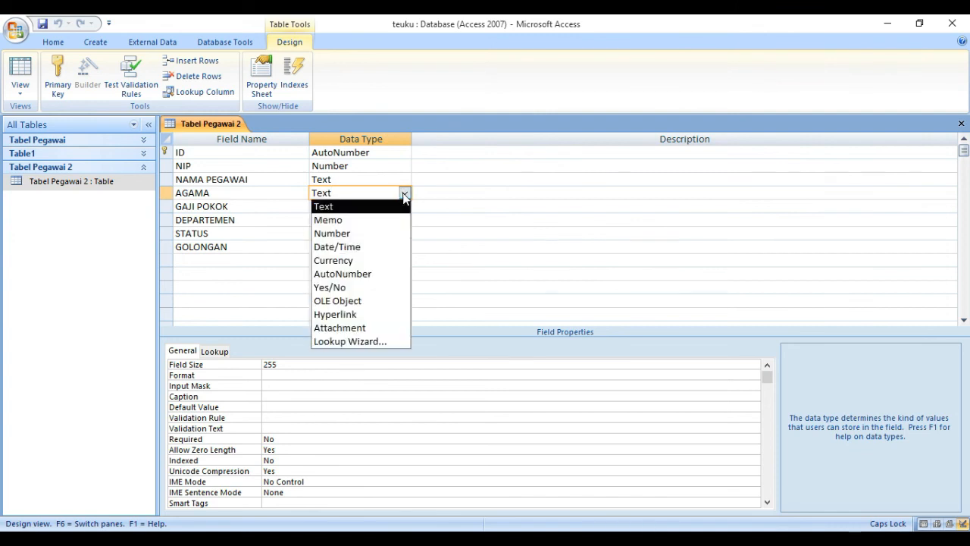
left_click(394, 341)
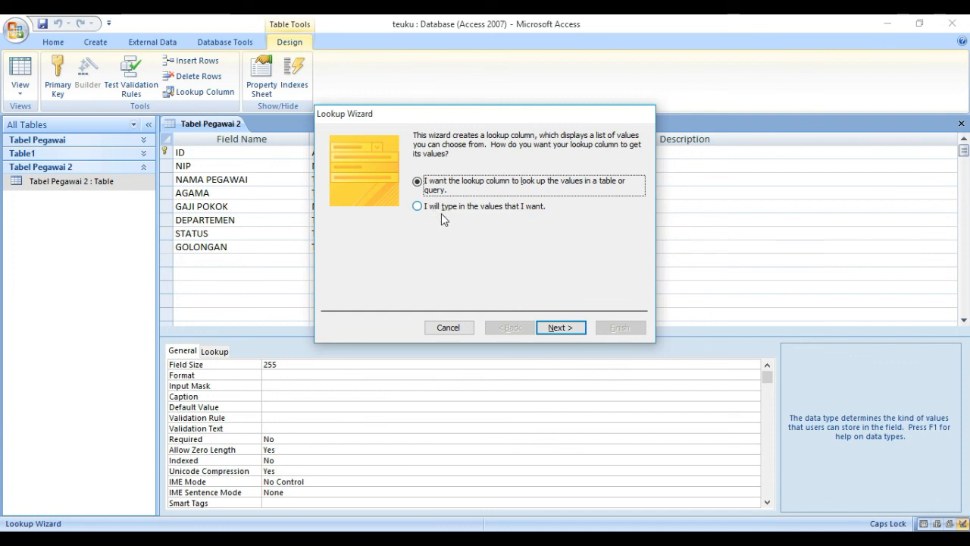
left_click(489, 209)
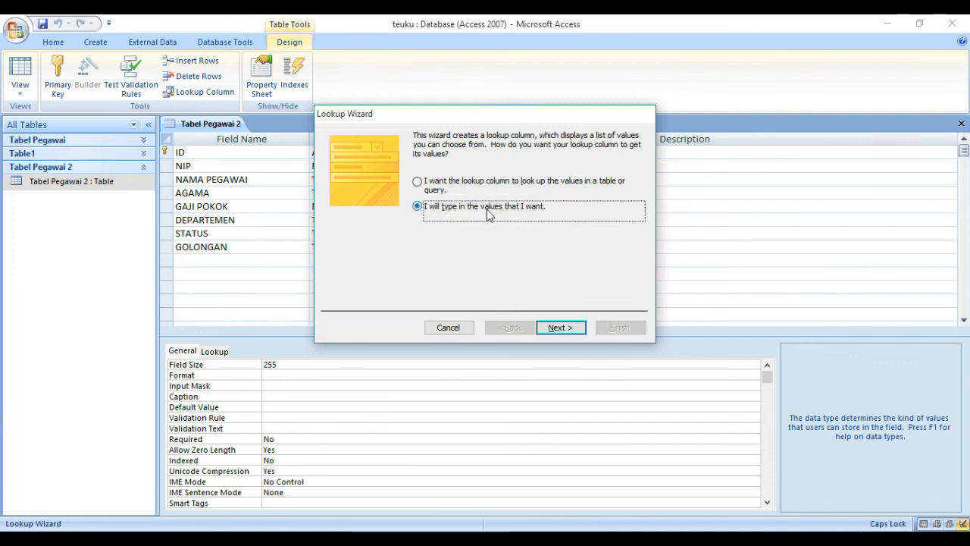
left_click(564, 329)
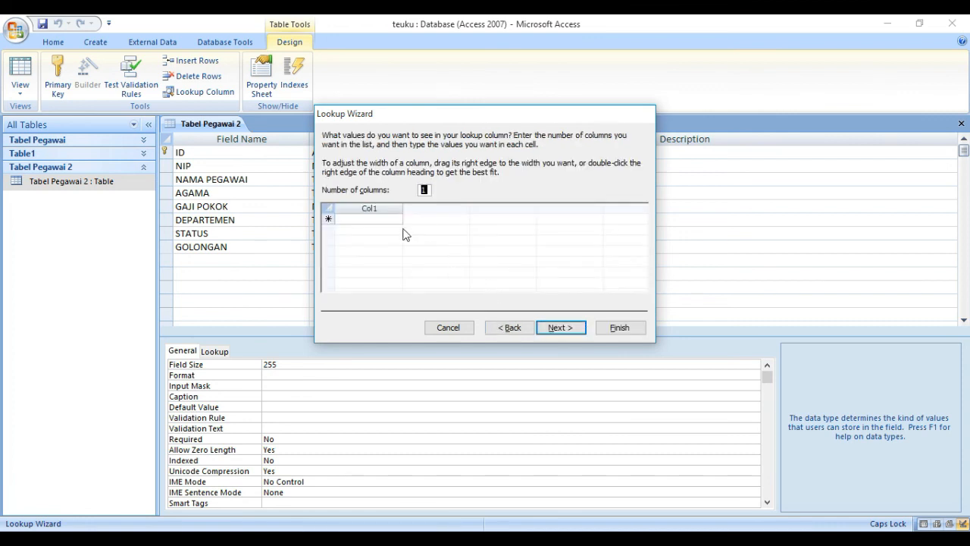
Enter ISLAM, KRISTEN KATOLIK and KRISTEN PROTESTAN as the first three lookup values in Col1.
left_click(368, 220)
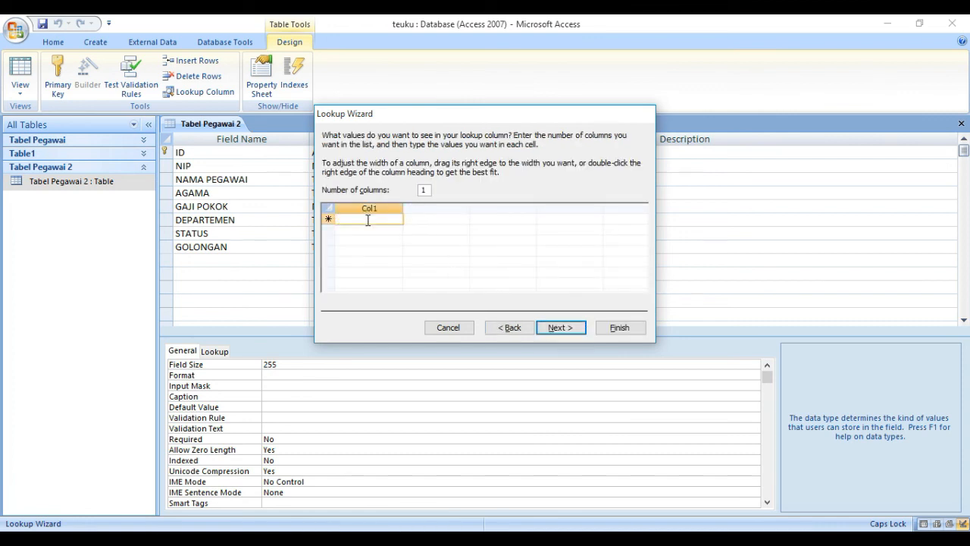
type("ISLAM")
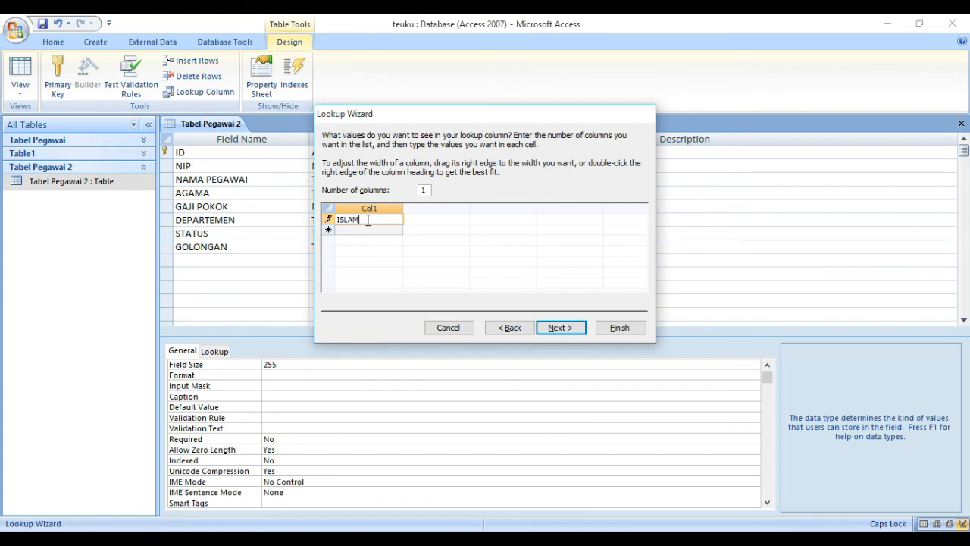
key("Return")
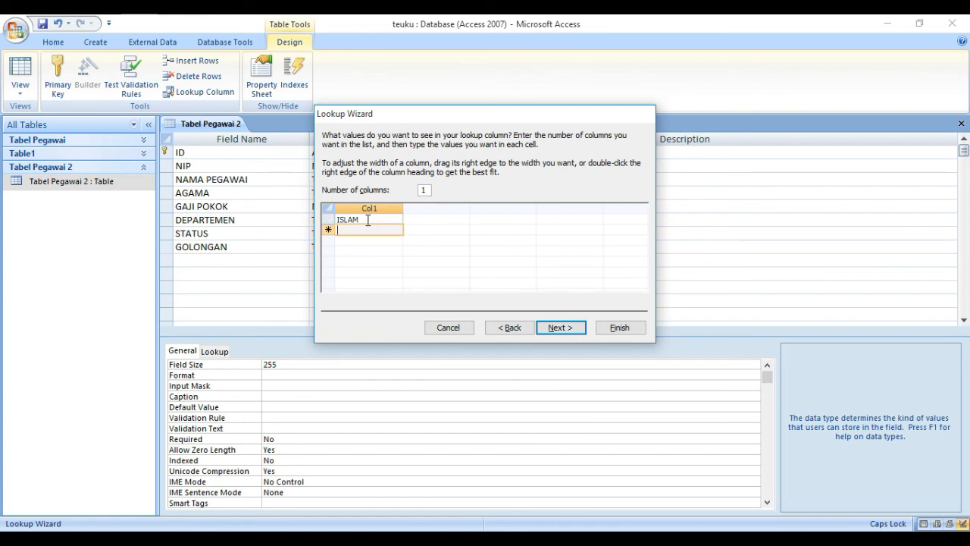
type("KRISTEN")
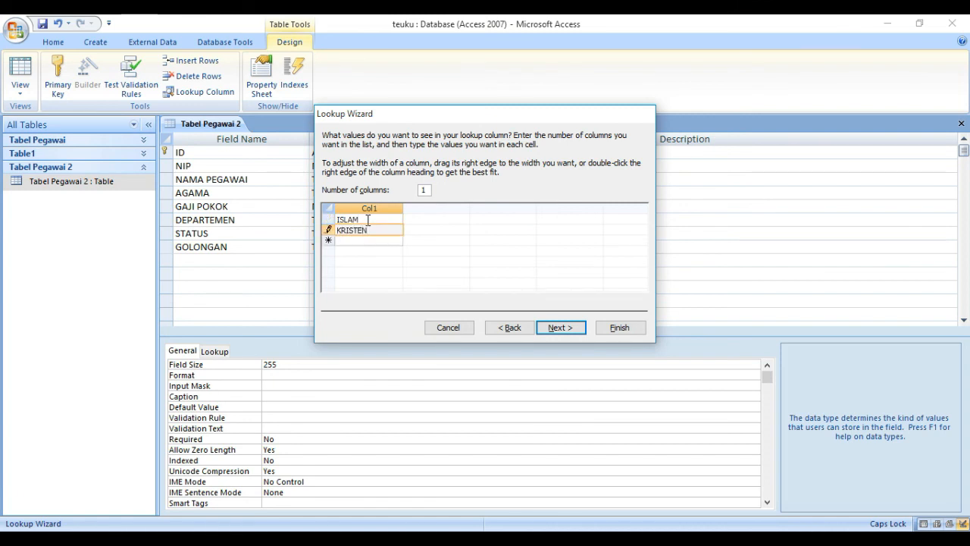
type(" KATOLIK")
key("Return")
type("KRISTEN PR")
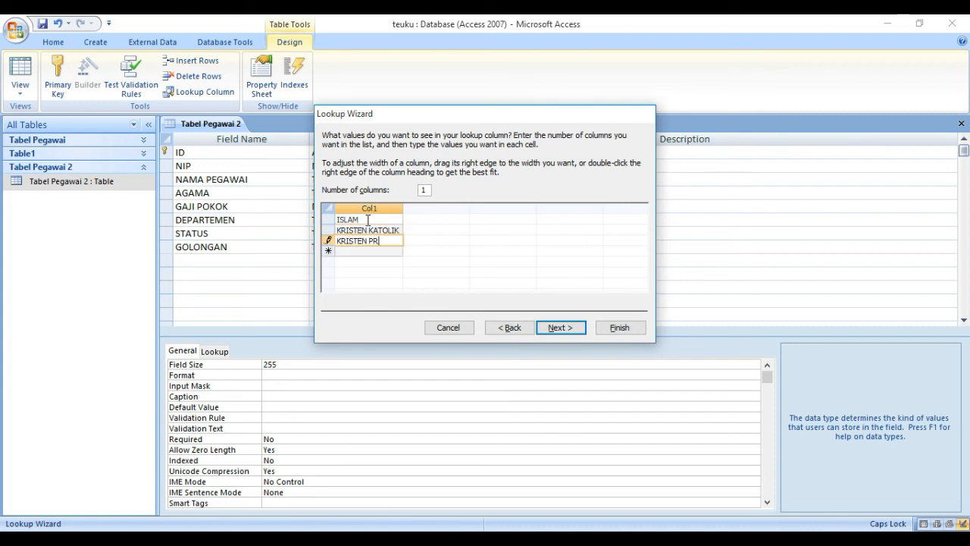
type("OTESTA")
key("Return")
Add BUDHA and HINDU as the fourth and fifth lookup values in Col1.
type("BU")
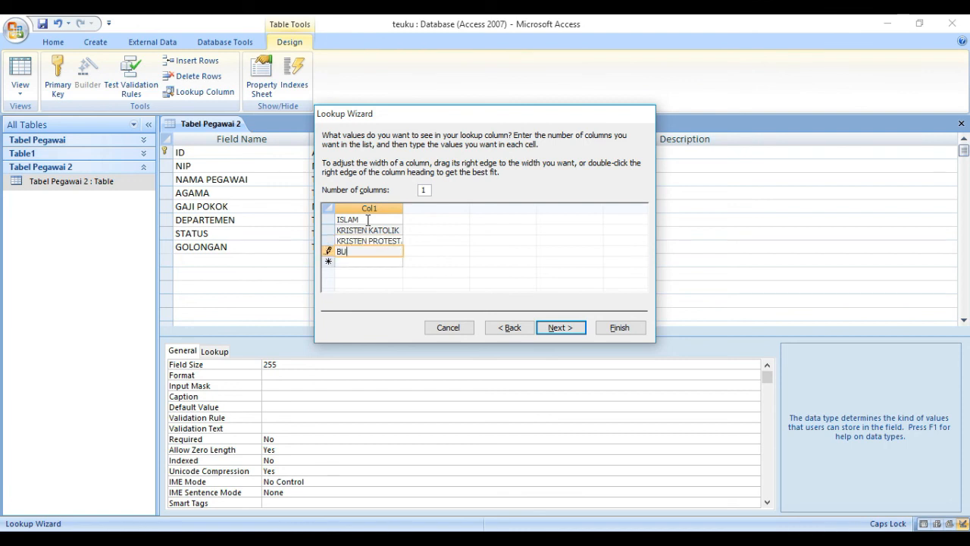
type("DHA")
key("Return")
type("IN")
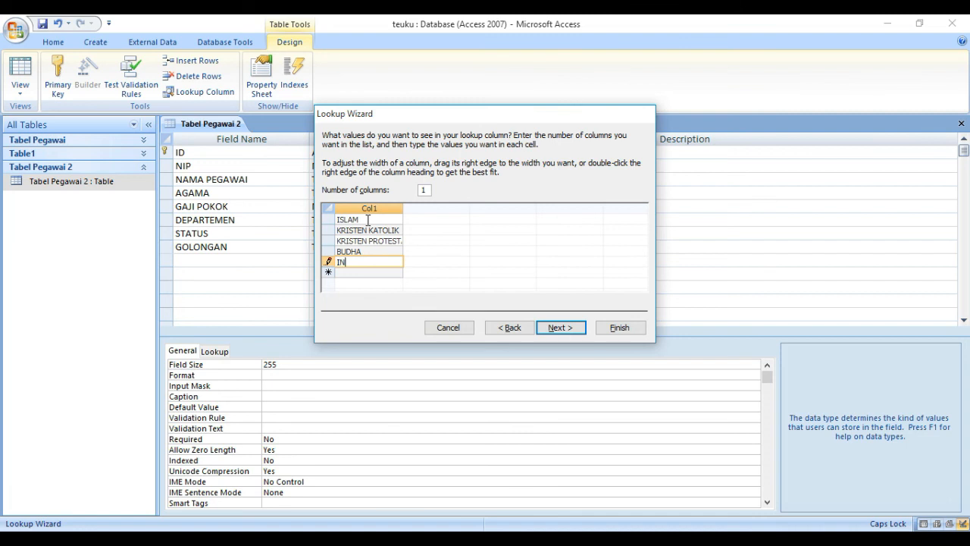
type("HINDU")
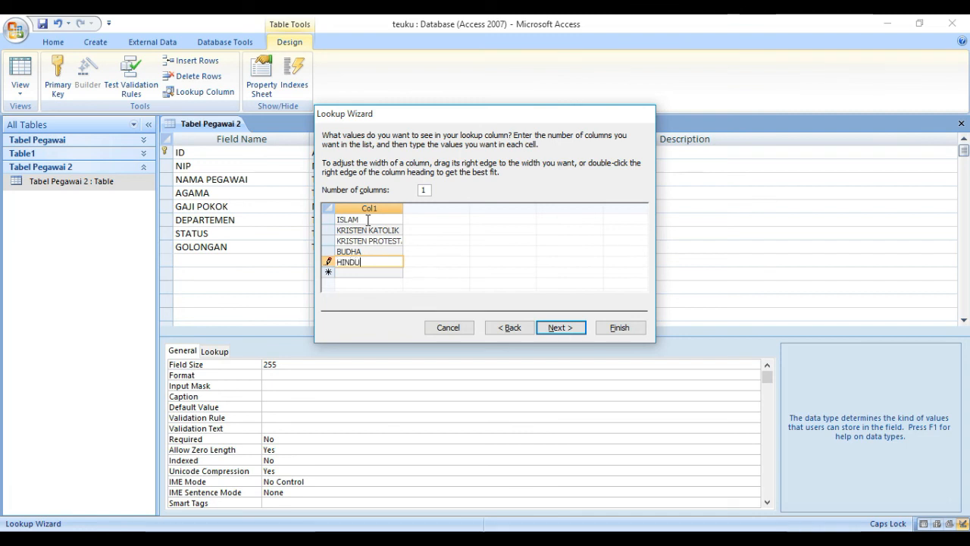
Finish the Lookup Wizard for the AGAMA field and save the table while switching it to Datasheet View.
left_click(552, 331)
left_click(620, 328)
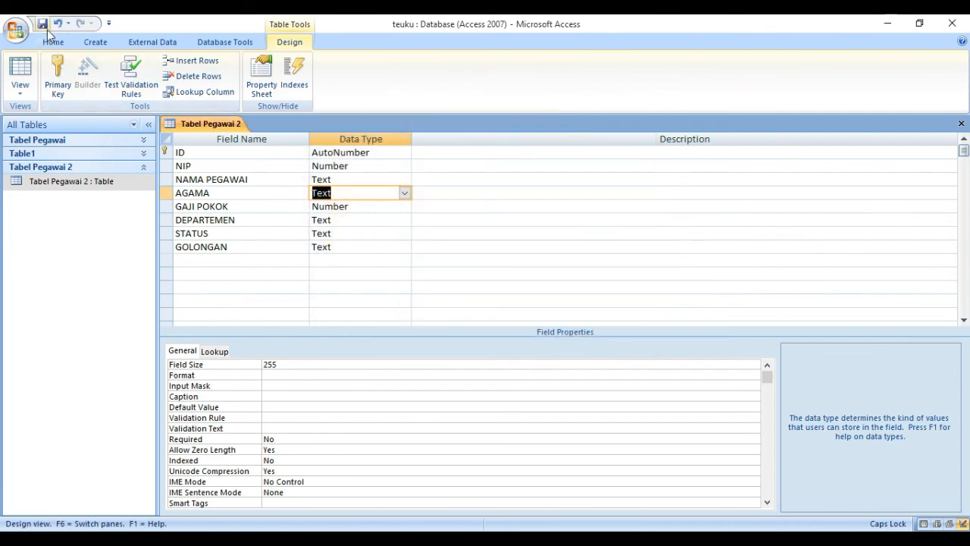
left_click(19, 72)
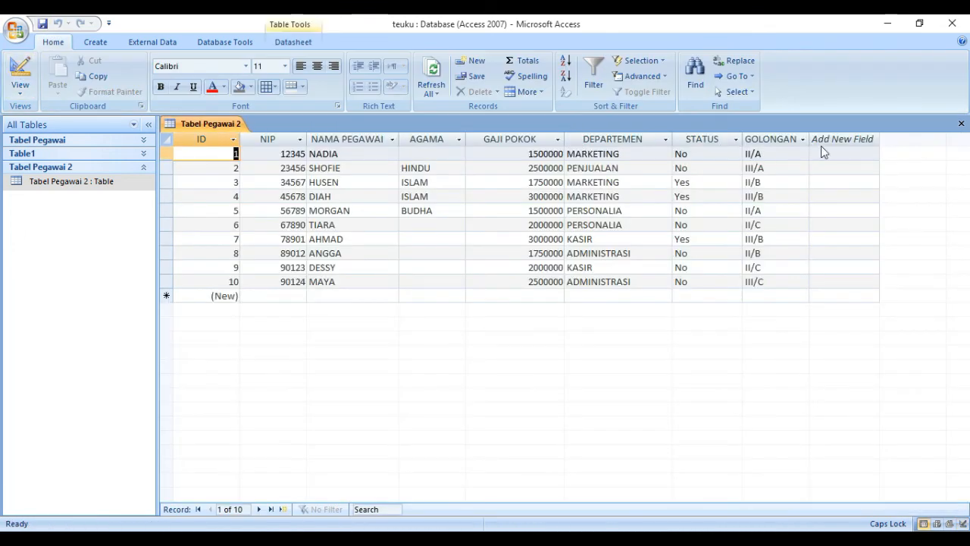
Choose KRISTEN KATOLIK as the AGAMA value for records ID 1 and 2, and ISLAM for record ID 3.
left_click(438, 153)
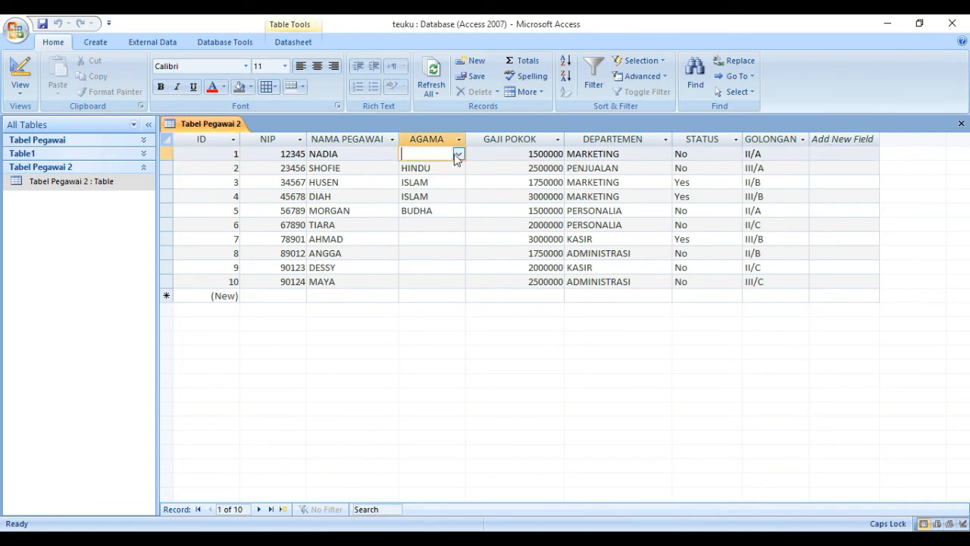
left_click(458, 154)
left_click(447, 181)
left_click(453, 167)
left_click(457, 168)
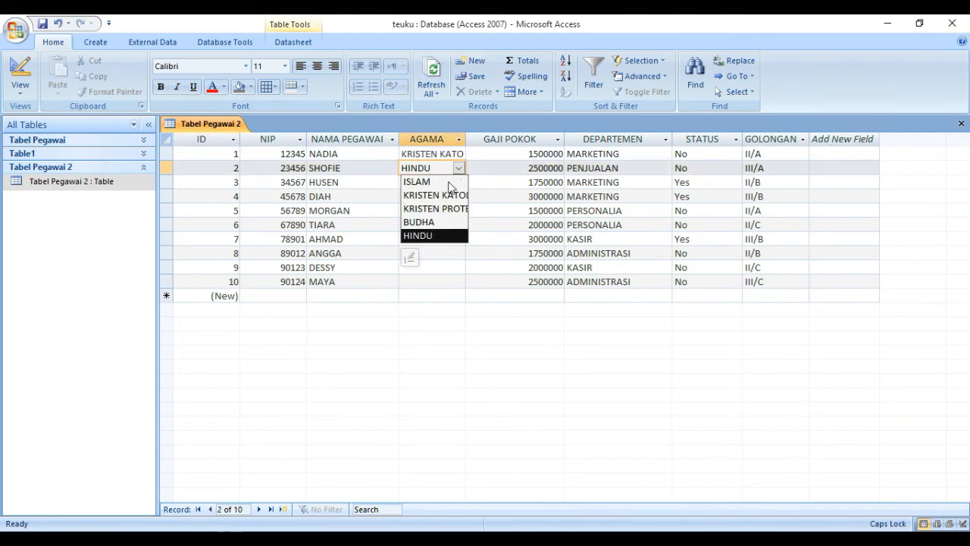
left_click(443, 195)
left_click(447, 183)
left_click(458, 181)
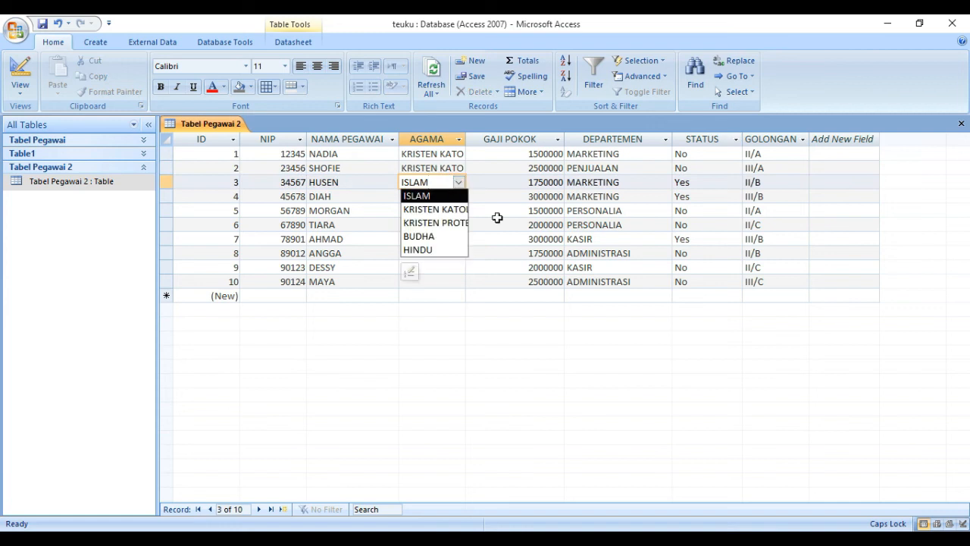
left_click(453, 198)
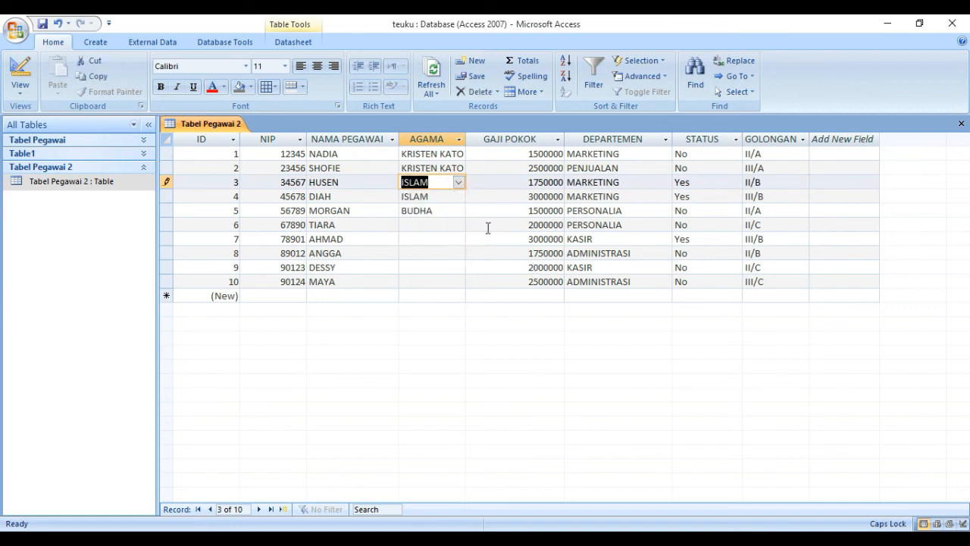
left_click(437, 191)
Choose BUDHA as the AGAMA value for record ID 6 and KRISTEN PROTESTAN for record ID 9.
left_click(453, 225)
left_click(458, 224)
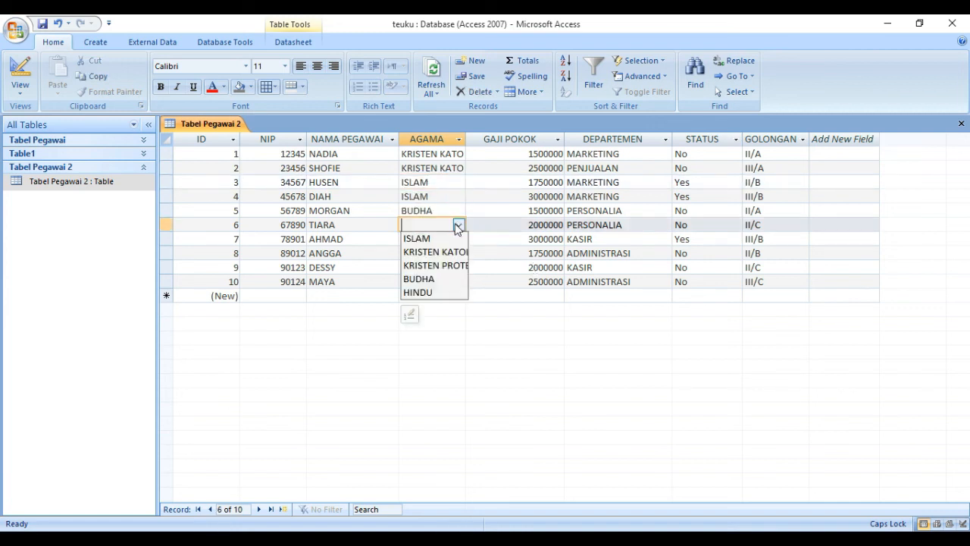
left_click(439, 278)
left_click(439, 272)
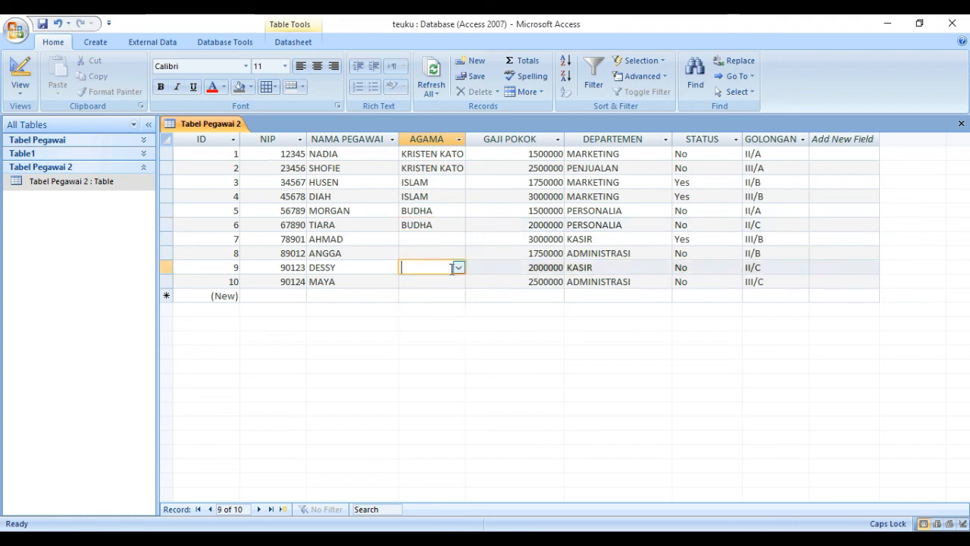
left_click(458, 268)
left_click(453, 308)
left_click(460, 295)
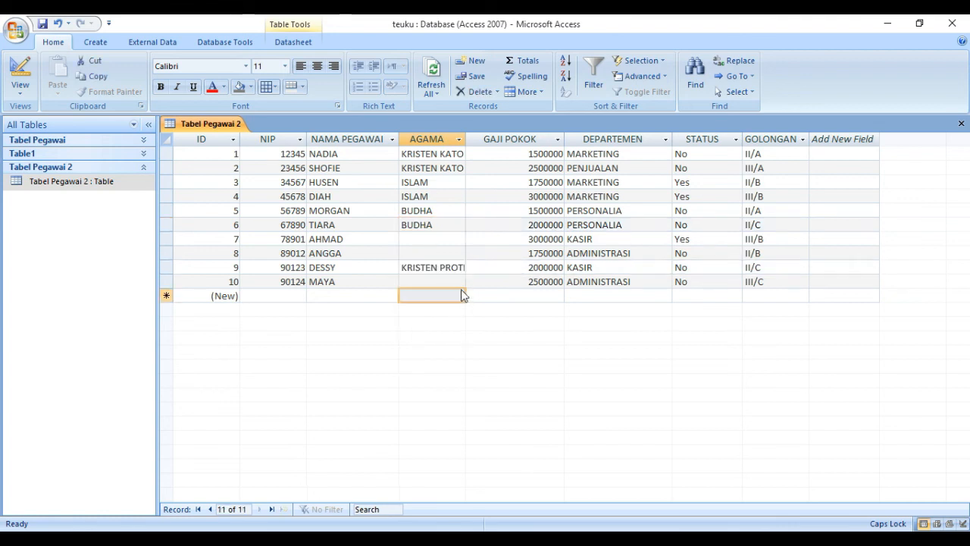
Widen the AGAMA column so that its longest values fit in full.
left_click_drag(466, 138, 523, 139)
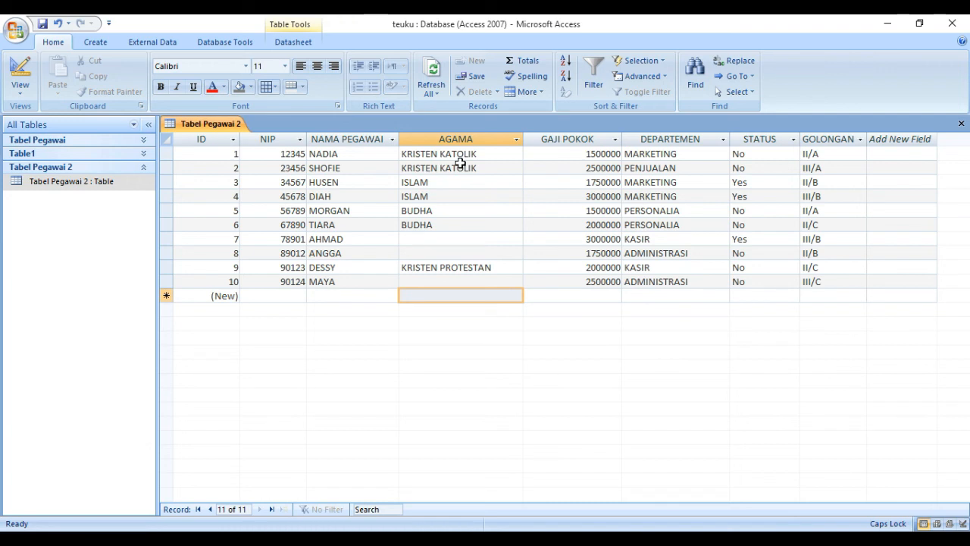
left_click(341, 156)
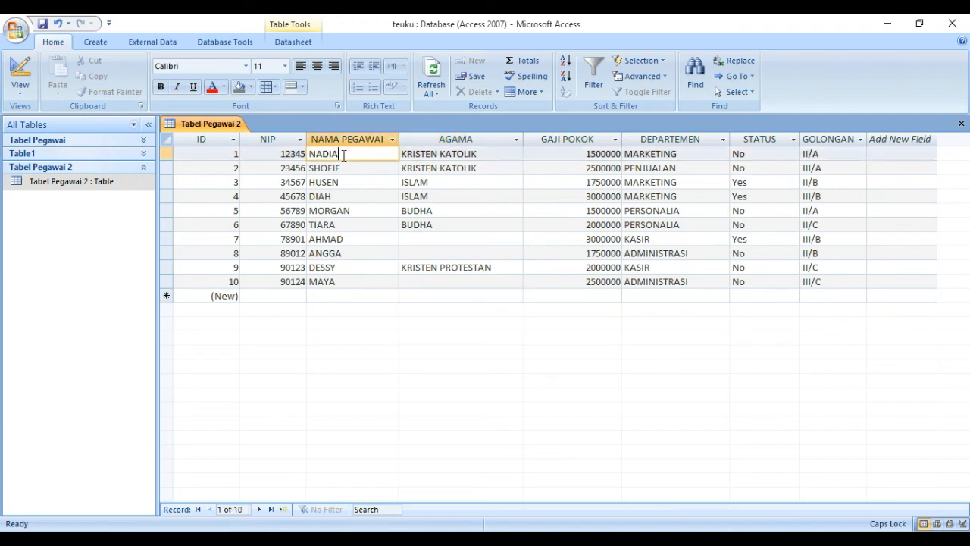
left_click(585, 182)
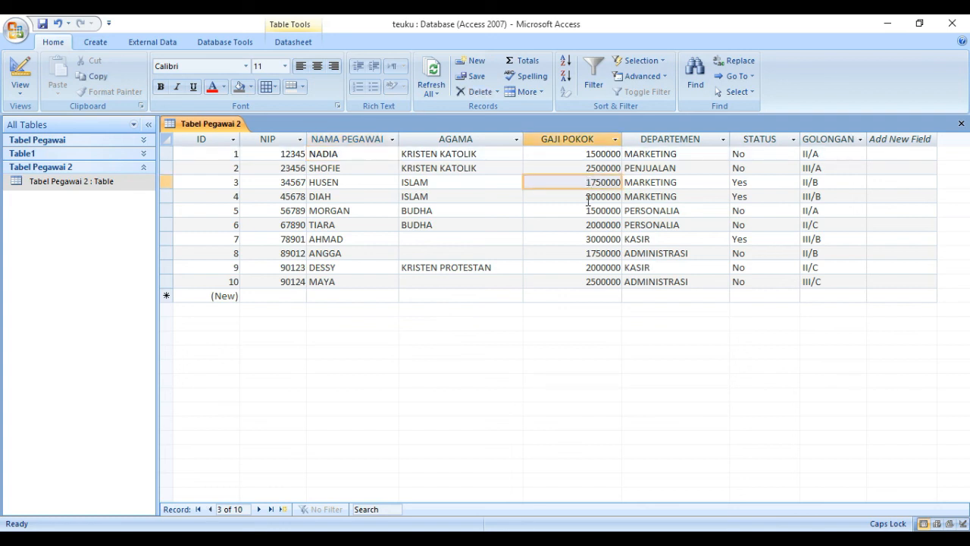
left_click(849, 153)
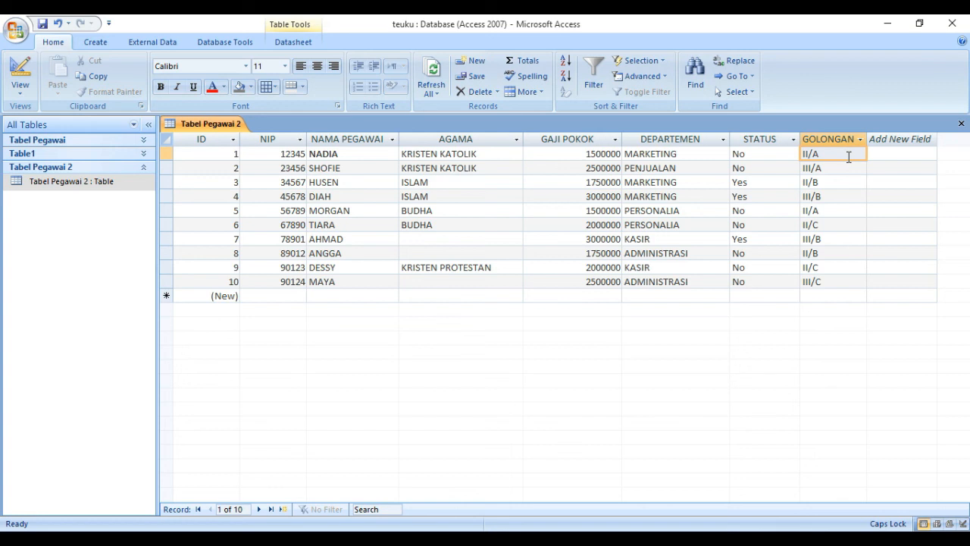